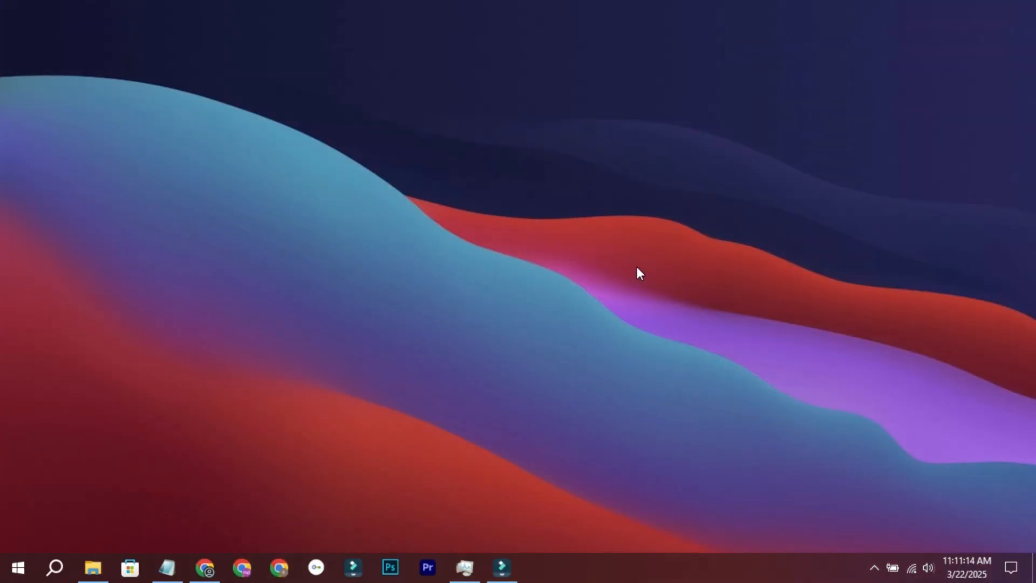
# - Switch to Filmora, place the Bluestacks 5 clip at the start of the Video 1 track and lower its audio to silence
pyautogui.click(511, 573)
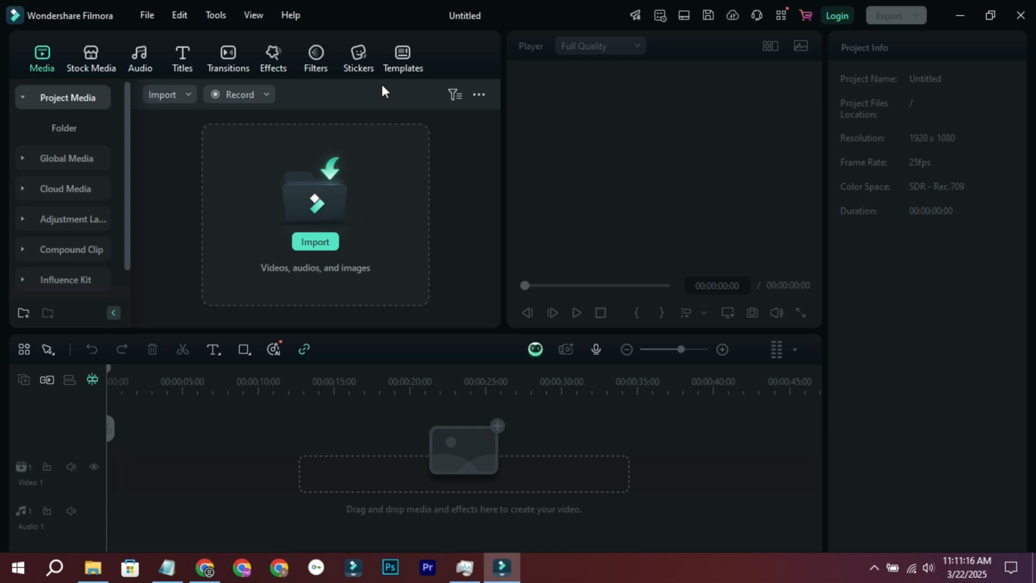
pyautogui.doubleClick(393, 6)
pyautogui.moveTo(396, 17); pyautogui.dragTo(427, 2)
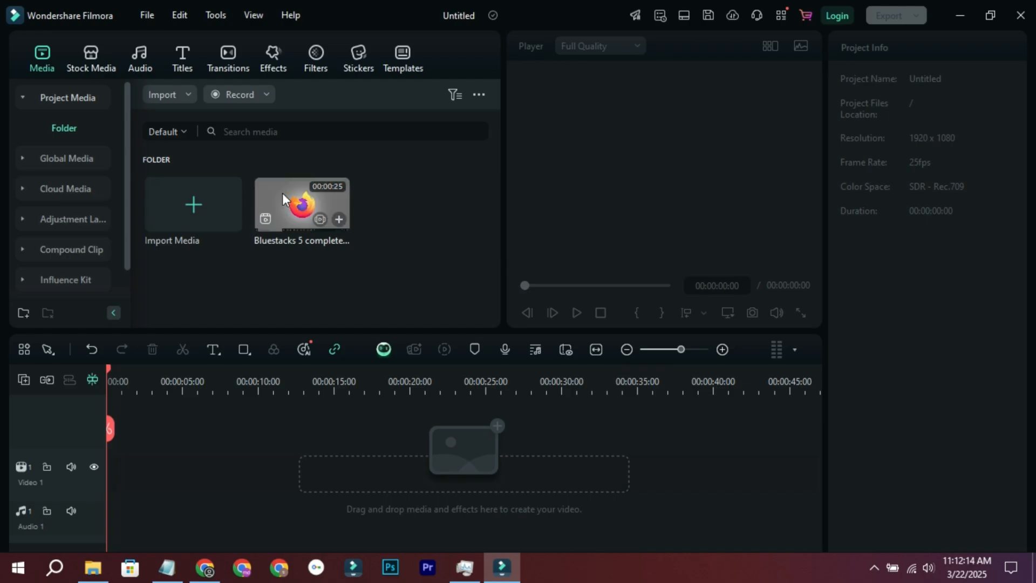
pyautogui.moveTo(284, 208); pyautogui.dragTo(109, 480)
pyautogui.moveTo(110, 480); pyautogui.dragTo(110, 480)
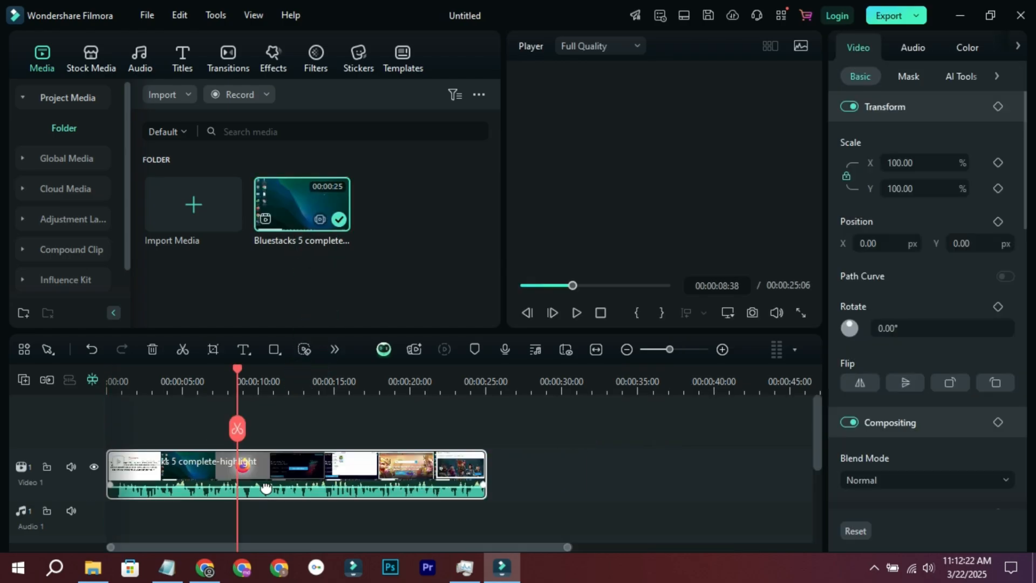
pyautogui.moveTo(267, 484); pyautogui.dragTo(266, 505)
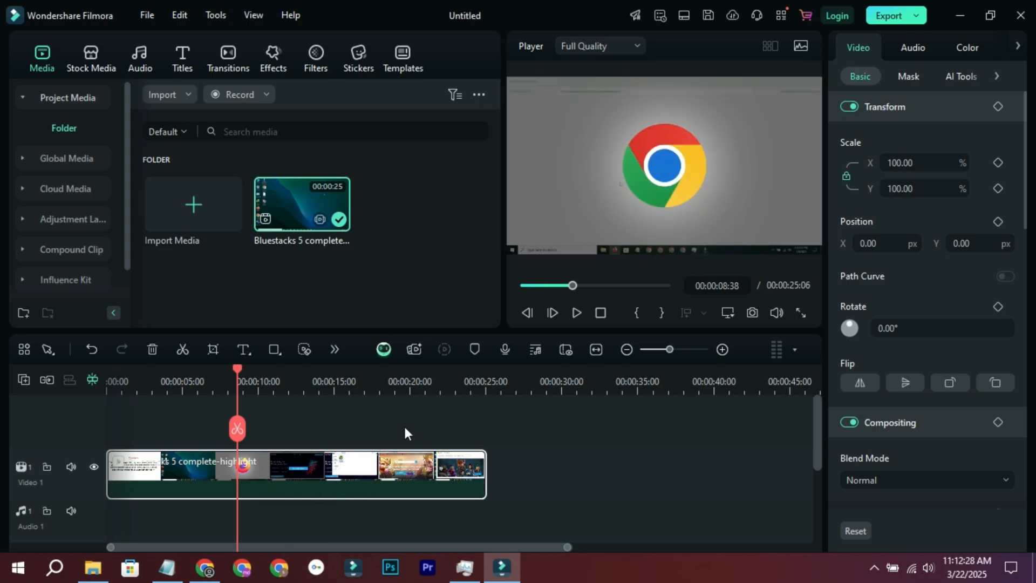
# - Scrub the timeline clip around the 00:00:05:00 mark to examine the change between scenes
pyautogui.moveTo(238, 371); pyautogui.dragTo(182, 379)
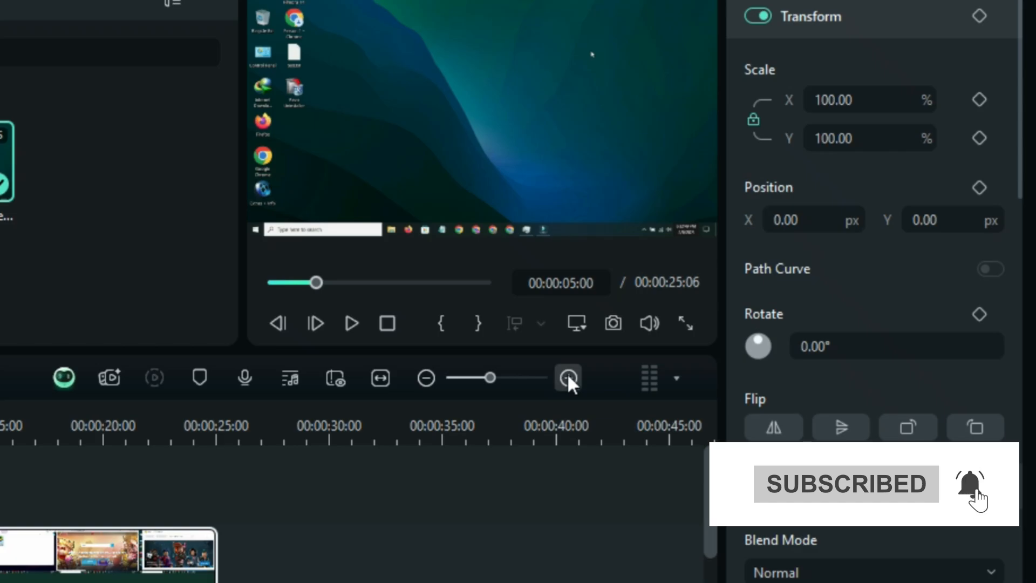
pyautogui.click(568, 378)
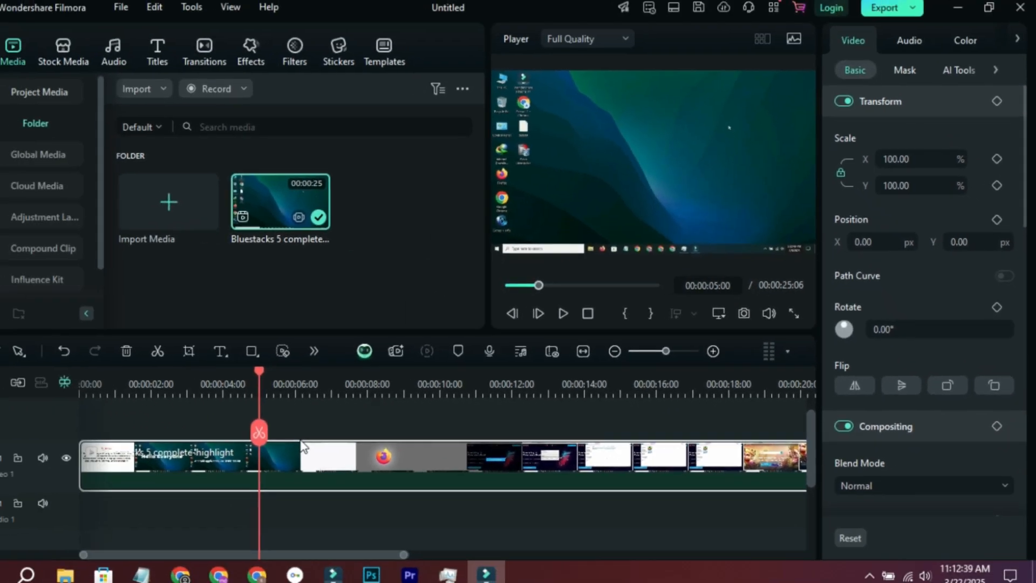
pyautogui.moveTo(281, 371); pyautogui.dragTo(420, 373)
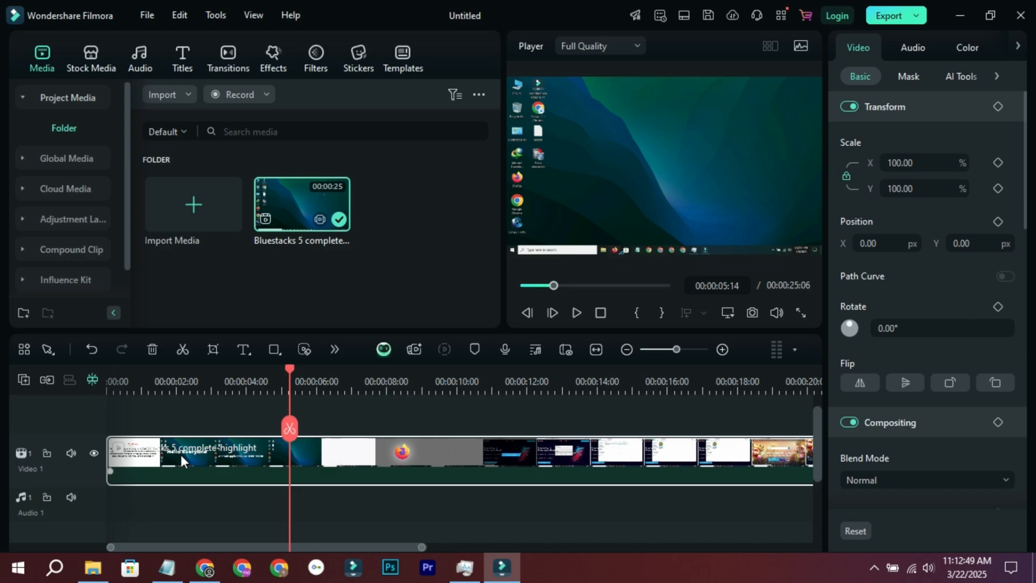
# - Switch to YouTube in Chrome and copy the title "Film Burn TRANSITIONS with SOUND EFFECTS" from the Notepad list
pyautogui.click(214, 570)
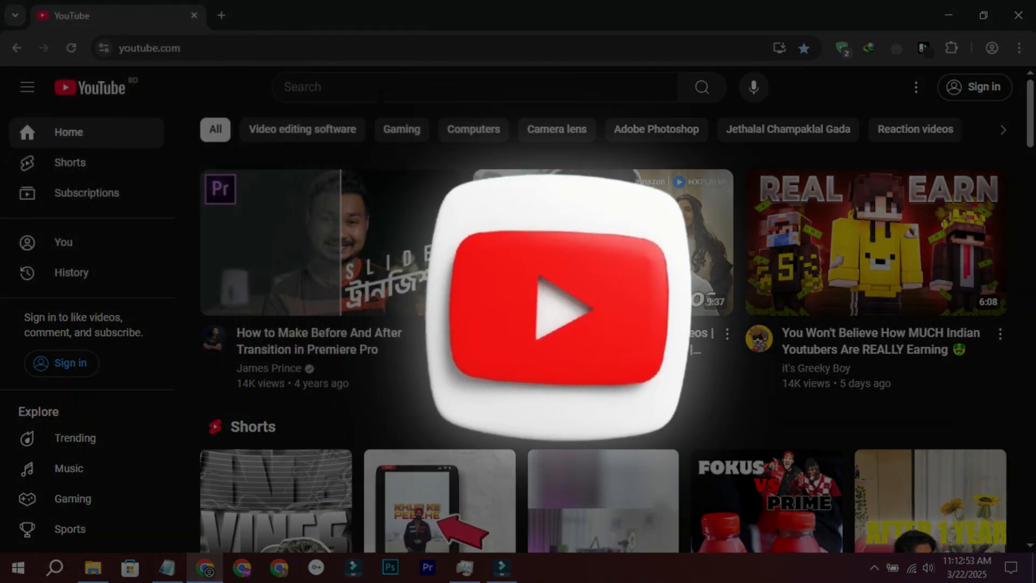
pyautogui.click(367, 89)
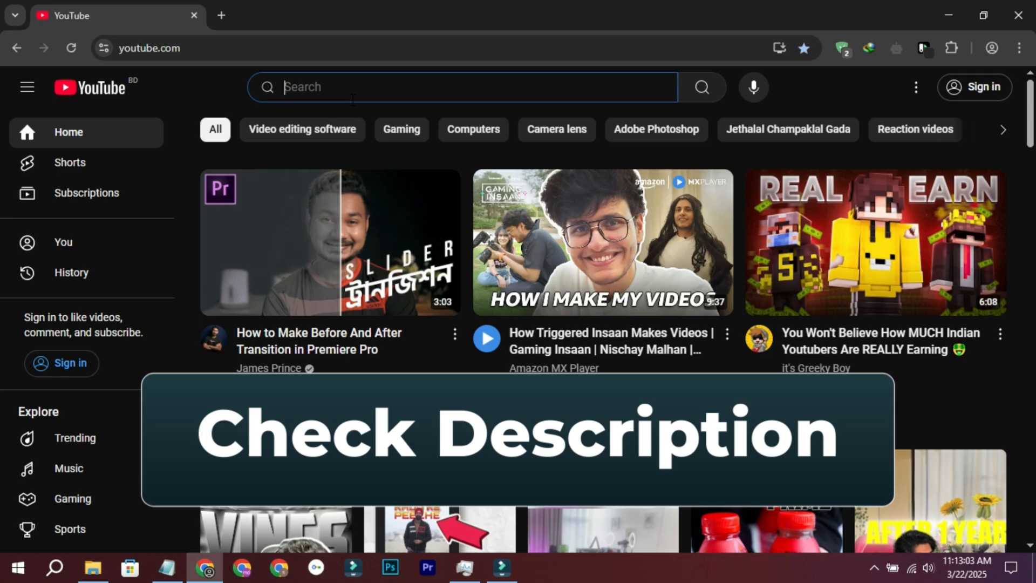
pyautogui.hotkey('alt', 'Tab')
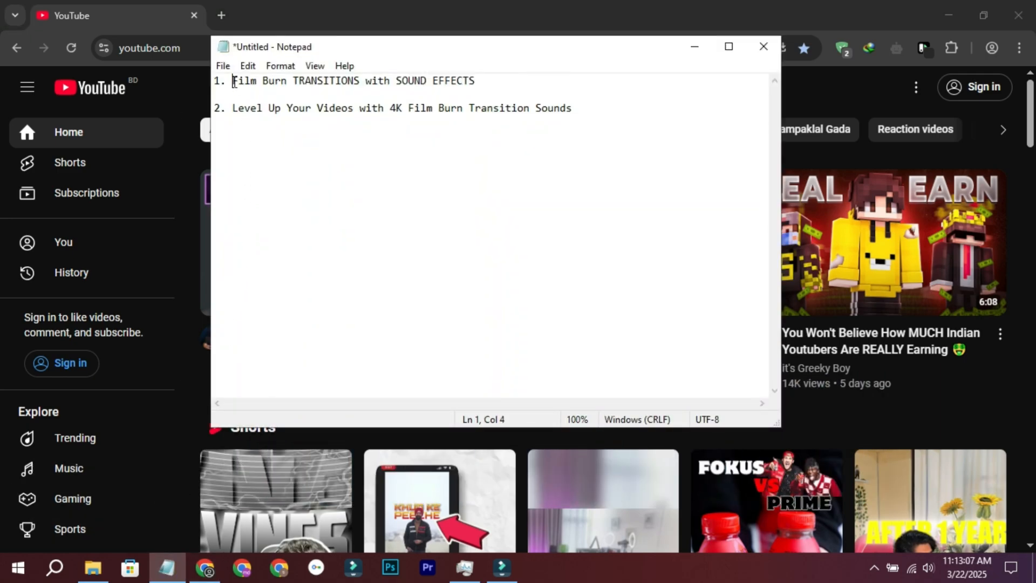
pyautogui.moveTo(233, 80); pyautogui.dragTo(477, 80)
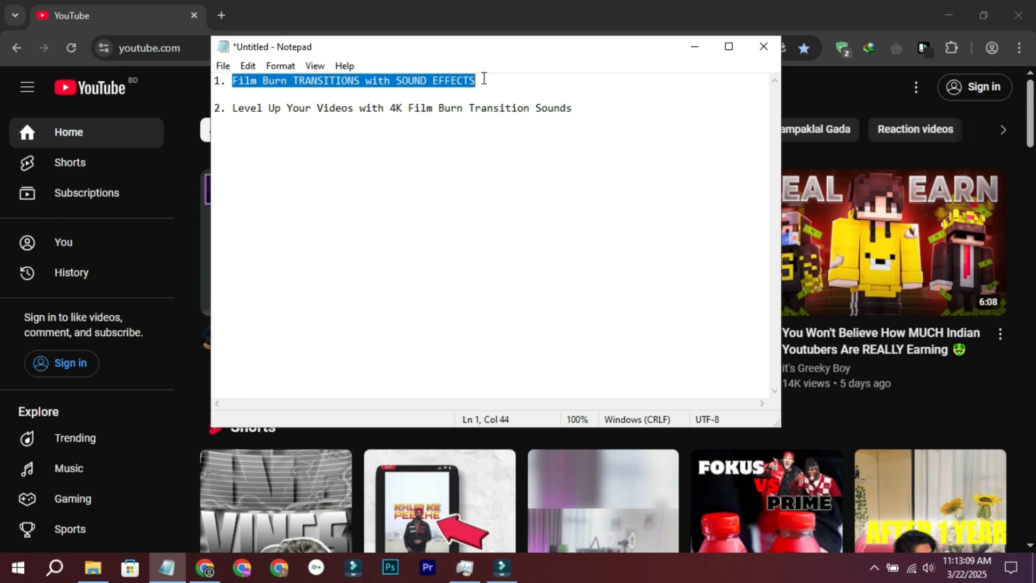
pyautogui.rightClick(476, 80)
pyautogui.click(485, 124)
pyautogui.click(498, 90)
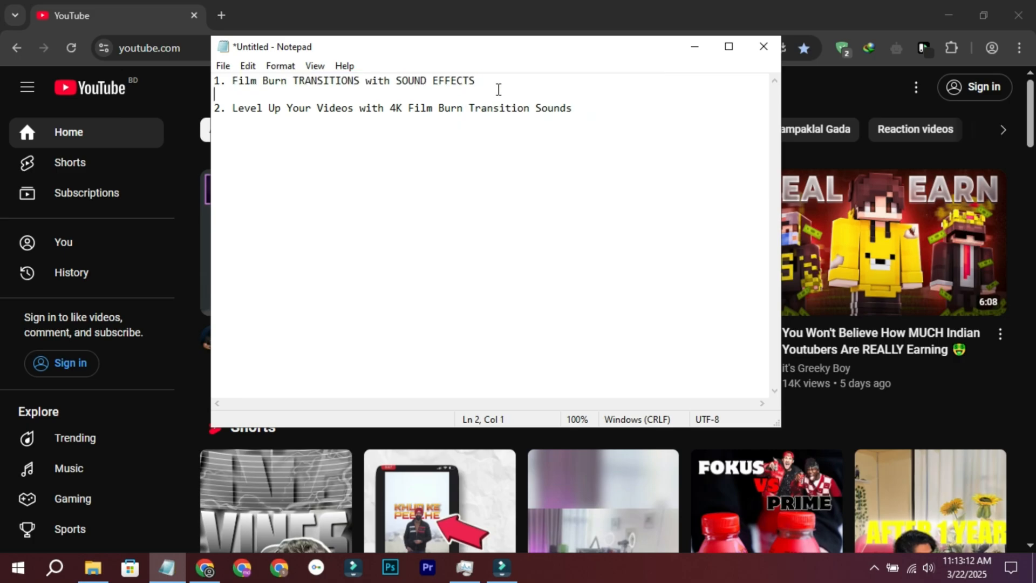
# - Put Notepad away and search YouTube for "Film Burn TRANSITIONS with SOUND EFFECTS"
pyautogui.click(701, 45)
pyautogui.click(610, 84)
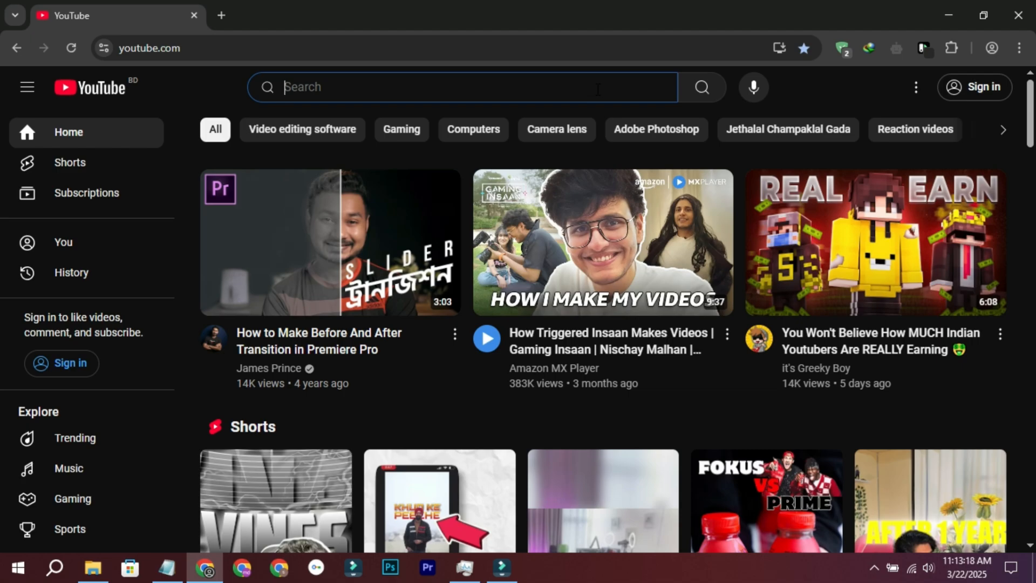
pyautogui.rightClick(510, 88)
pyautogui.click(534, 239)
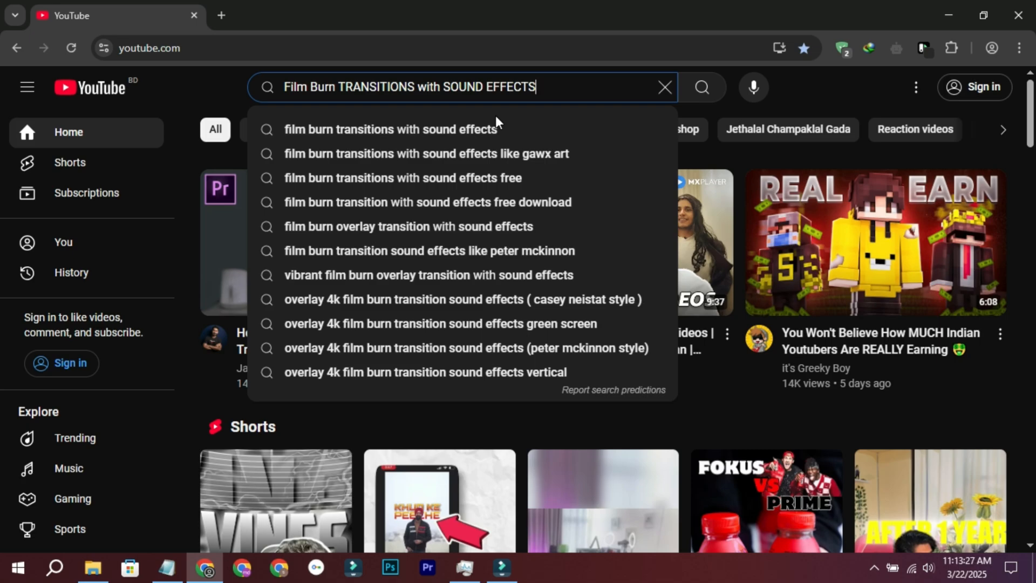
pyautogui.click(696, 90)
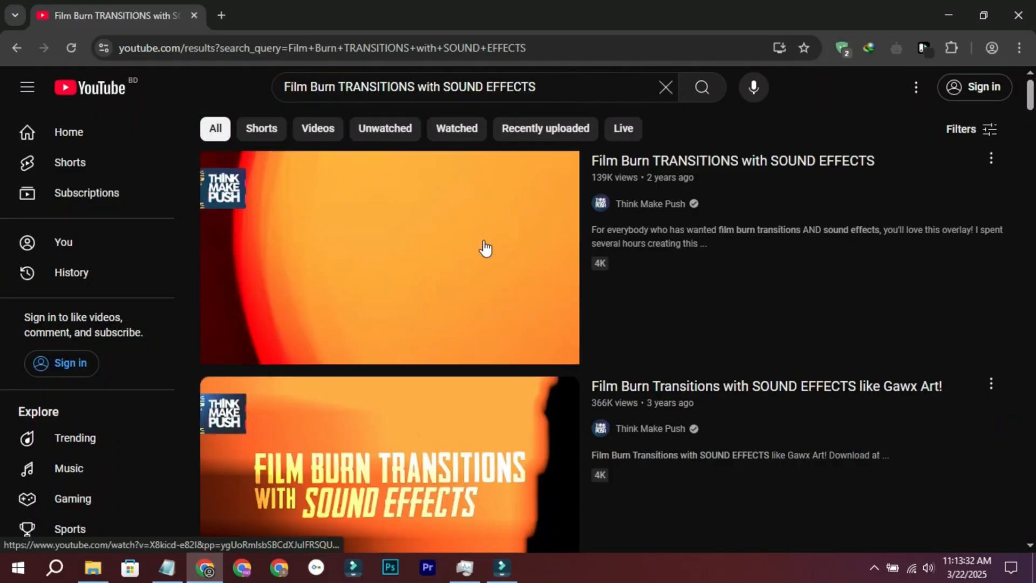
# - Open the Think Make Push video "Film Burn TRANSITIONS with SOUND EFFECTS" and adjust the system volume
pyautogui.click(472, 239)
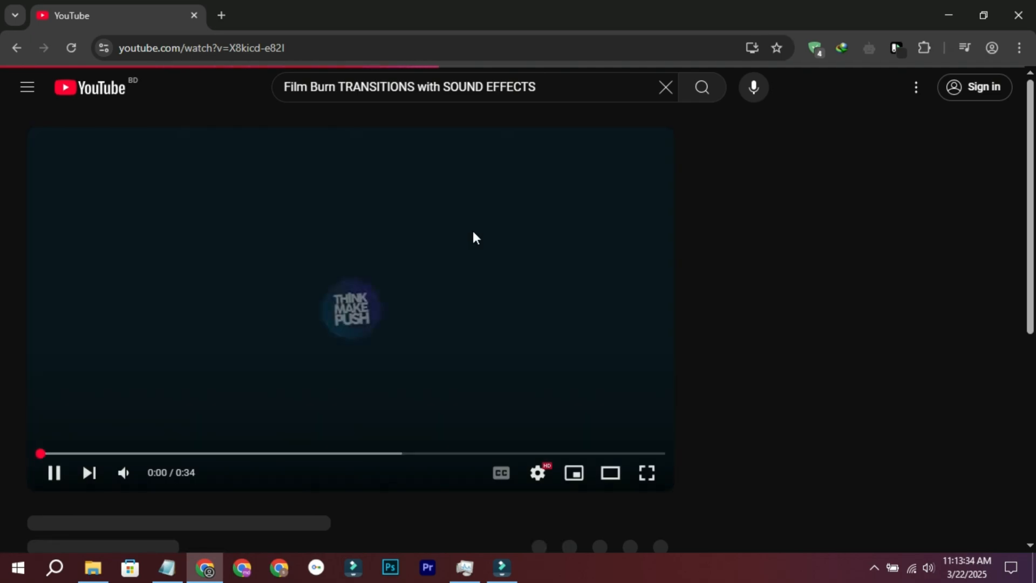
pyautogui.click(928, 568)
pyautogui.scroll(2, 886, 493)
pyautogui.click(349, 150)
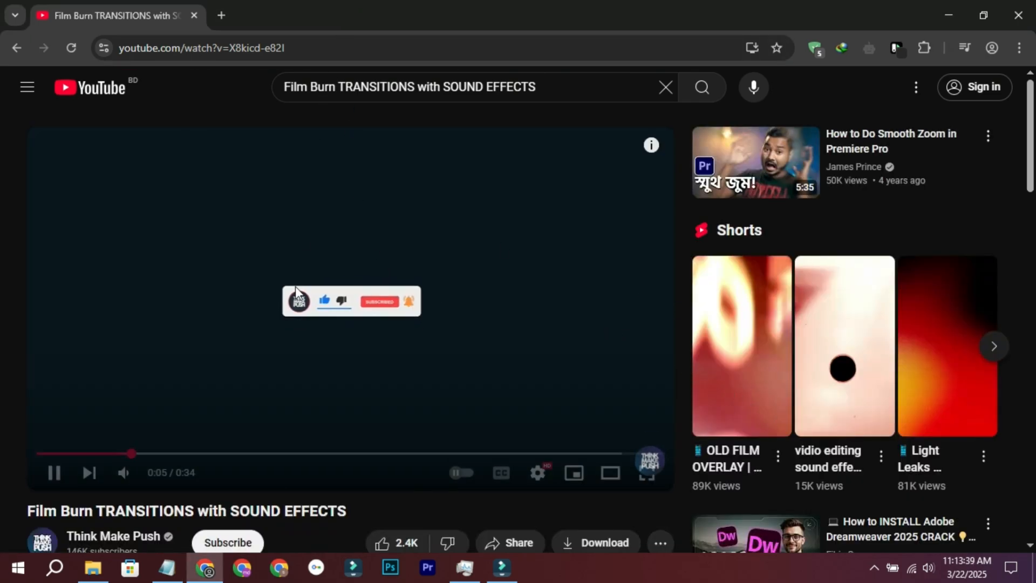
# - Preview the film burn effects in the video, go back to an earlier point and pause at 0:09
pyautogui.moveTo(185, 454); pyautogui.dragTo(173, 456)
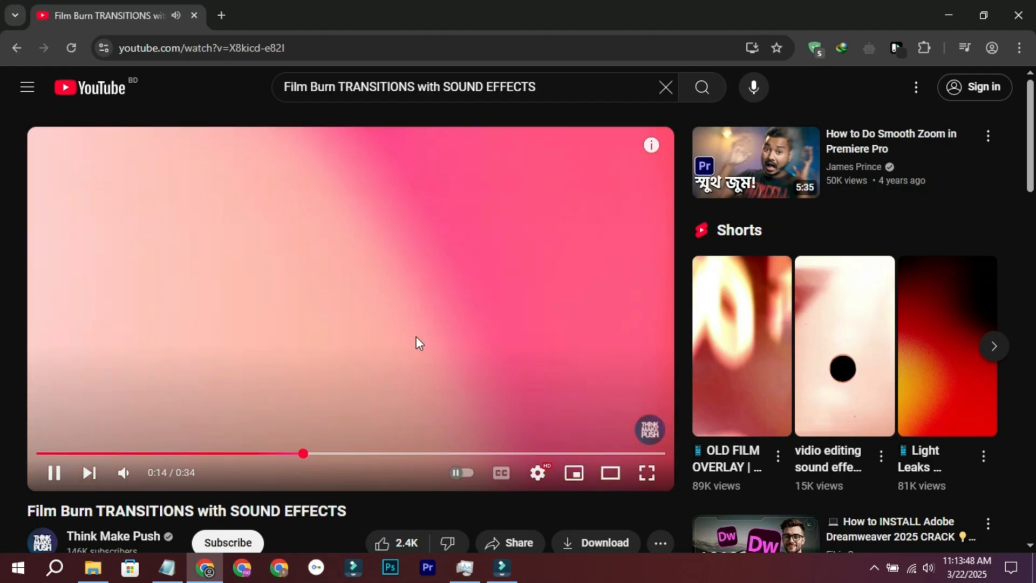
pyautogui.moveTo(226, 451); pyautogui.dragTo(226, 451)
pyautogui.click(200, 453)
pyautogui.click(190, 417)
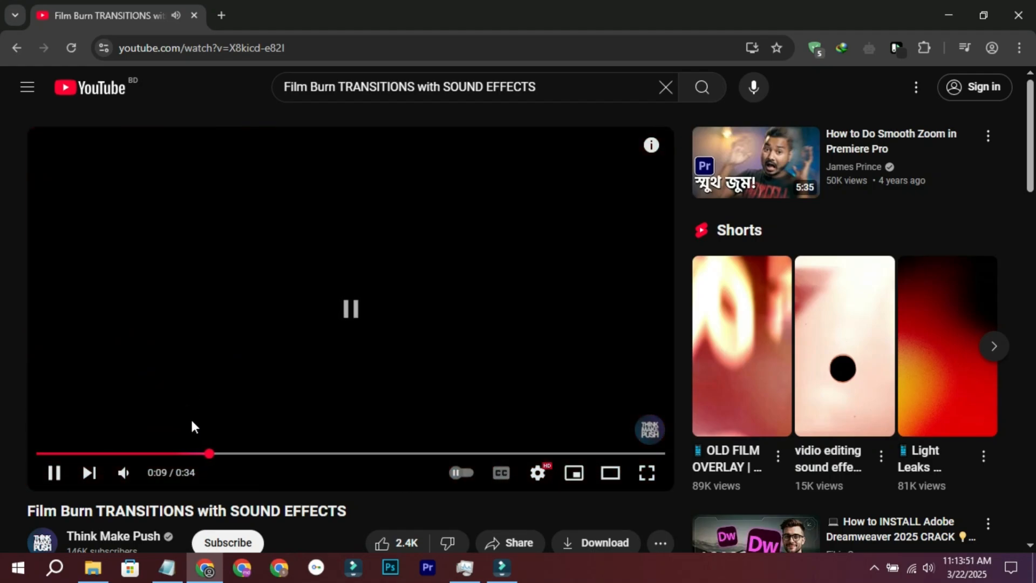
pyautogui.scroll(-3, 324, 254)
pyautogui.scroll(3, 526, 178)
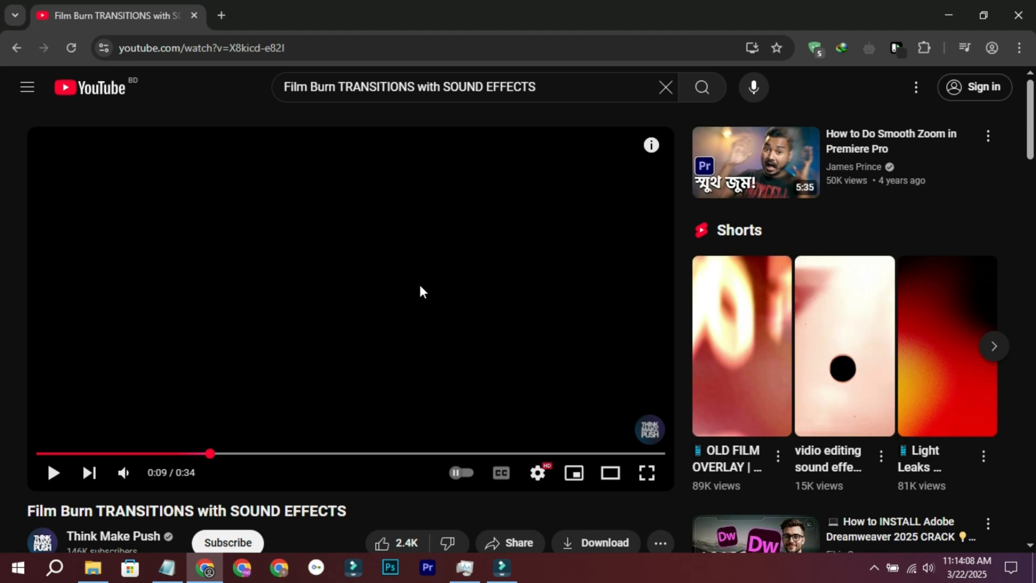
# - Check the playback quality options offered for the film burn video, leaving the video paused
pyautogui.click(537, 473)
pyautogui.click(552, 423)
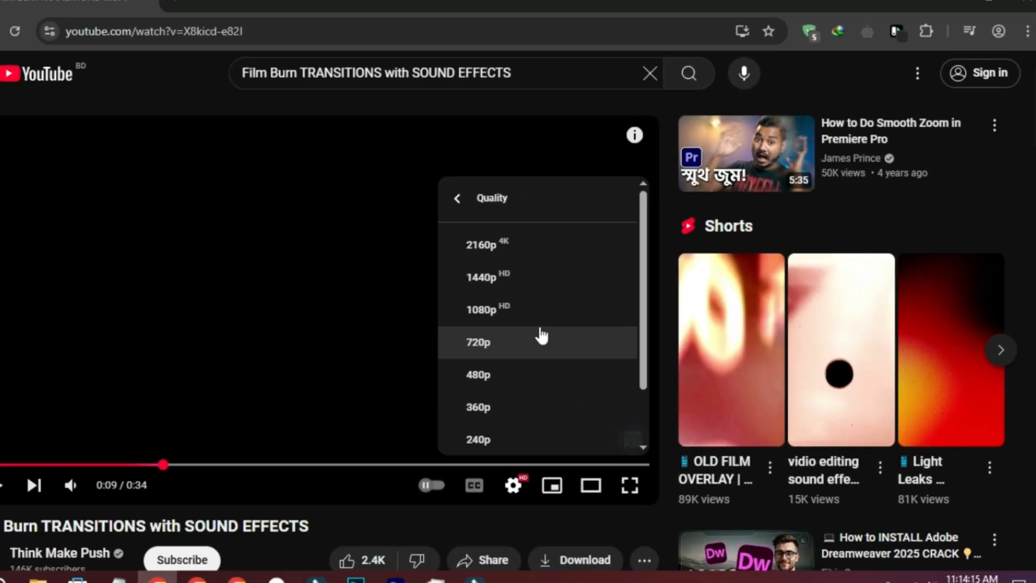
pyautogui.click(429, 325)
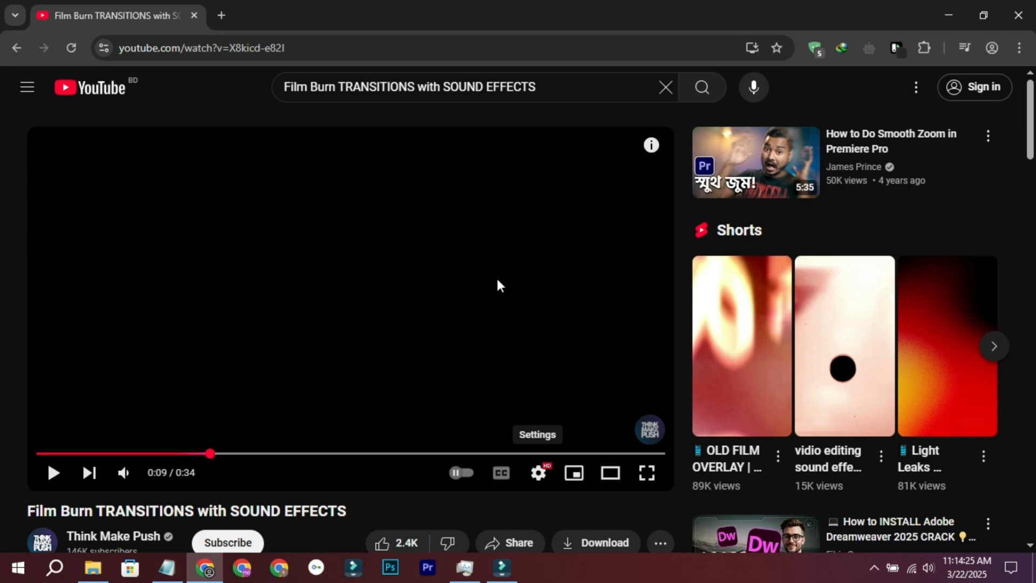
pyautogui.click(308, 333)
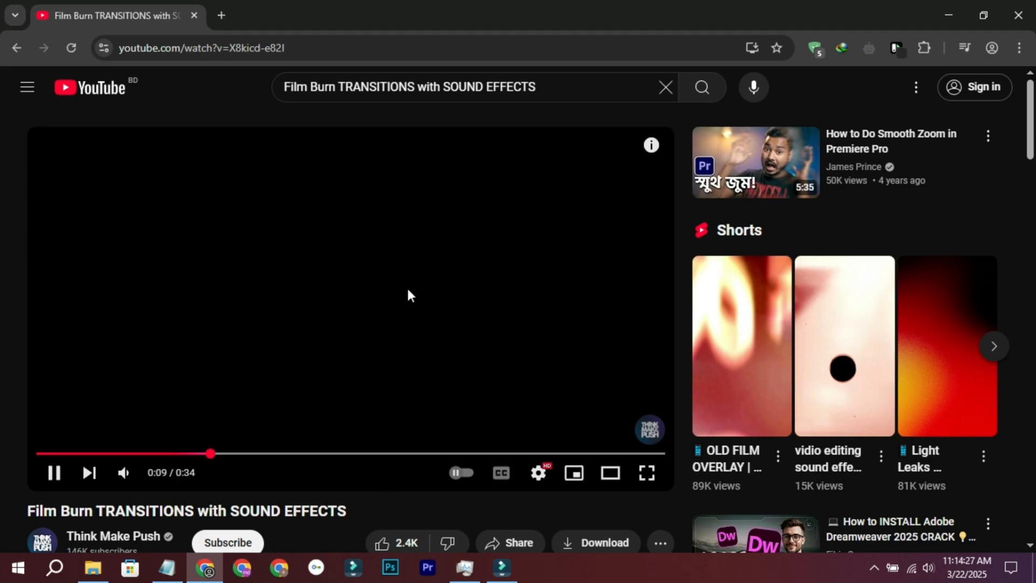
pyautogui.click(409, 293)
# - Return to the YouTube home page and copy "Level Up Your Videos with 4K Film Burn Transition Sounds" from the Notepad list
pyautogui.click(86, 88)
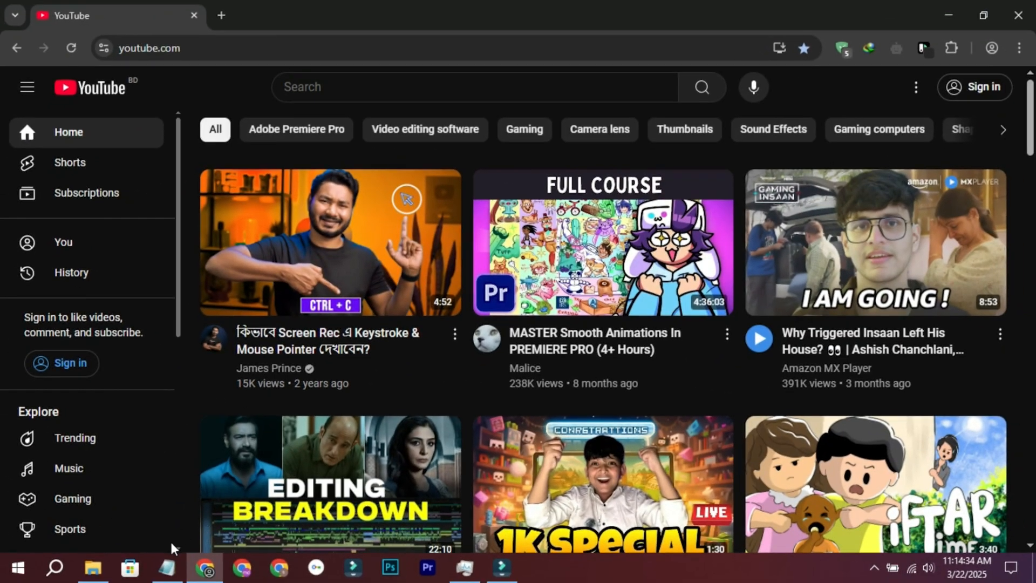
pyautogui.click(167, 567)
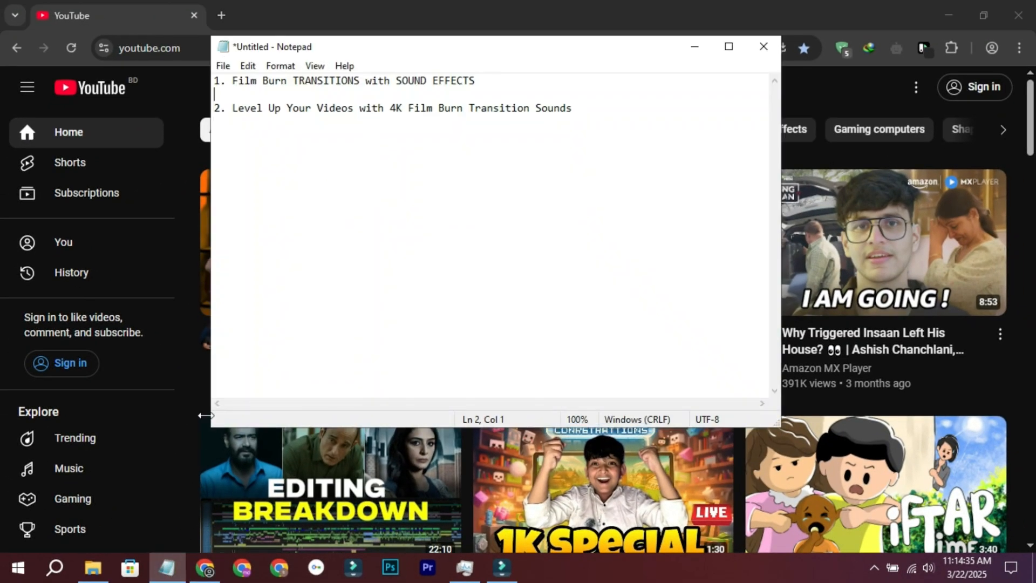
pyautogui.moveTo(233, 109)
pyautogui.mouseDown()
pyautogui.moveTo(587, 109)
pyautogui.moveTo(232, 112)
pyautogui.mouseUp()
pyautogui.click(576, 107)
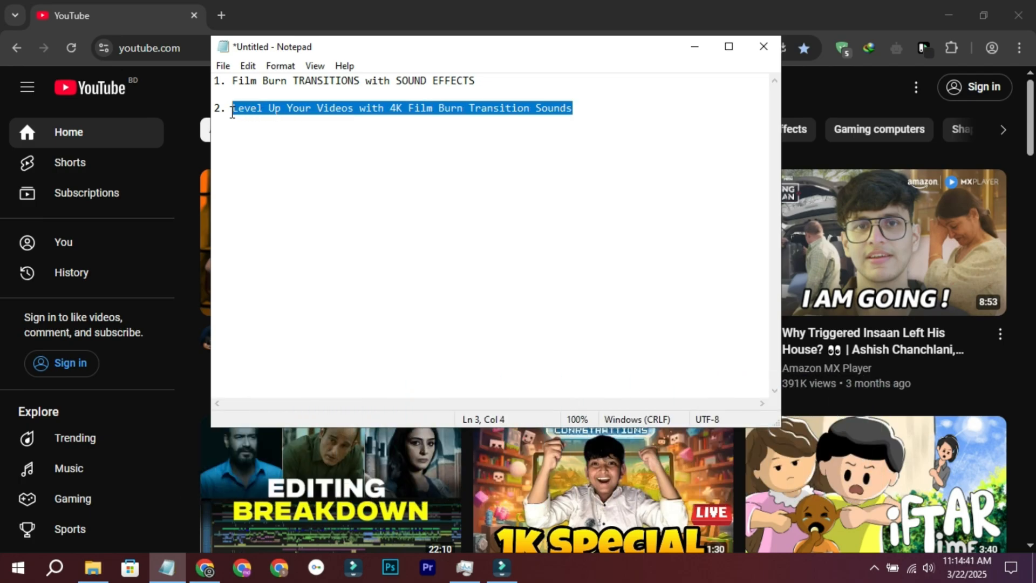
pyautogui.rightClick(264, 108)
pyautogui.click(290, 155)
pyautogui.click(652, 107)
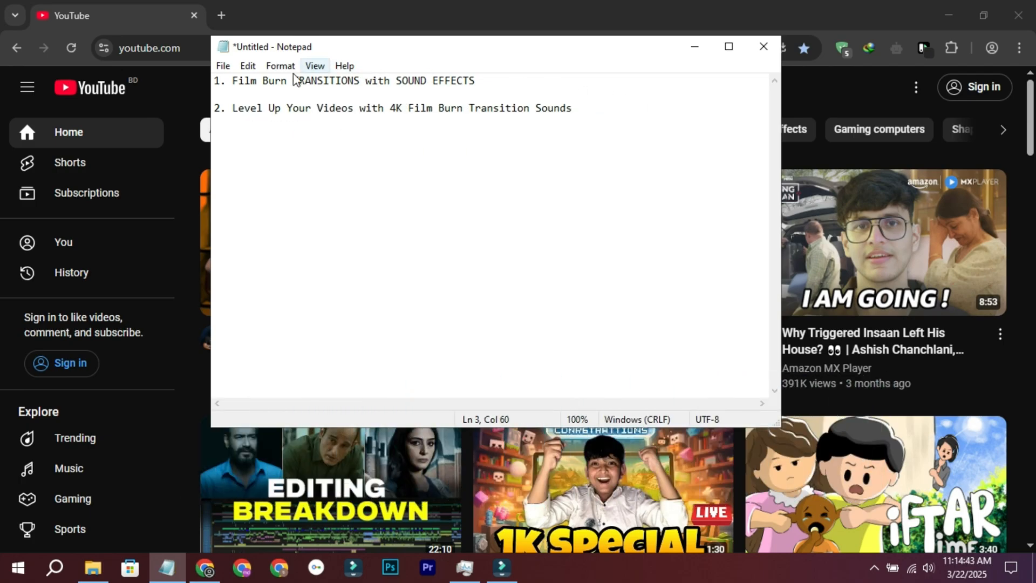
# - Put Notepad away and search YouTube for "Level Up Your Videos with 4K Film Burn Transition Sounds"
pyautogui.moveTo(214, 80); pyautogui.dragTo(608, 128)
pyautogui.click(606, 128)
pyautogui.click(694, 46)
pyautogui.rightClick(470, 97)
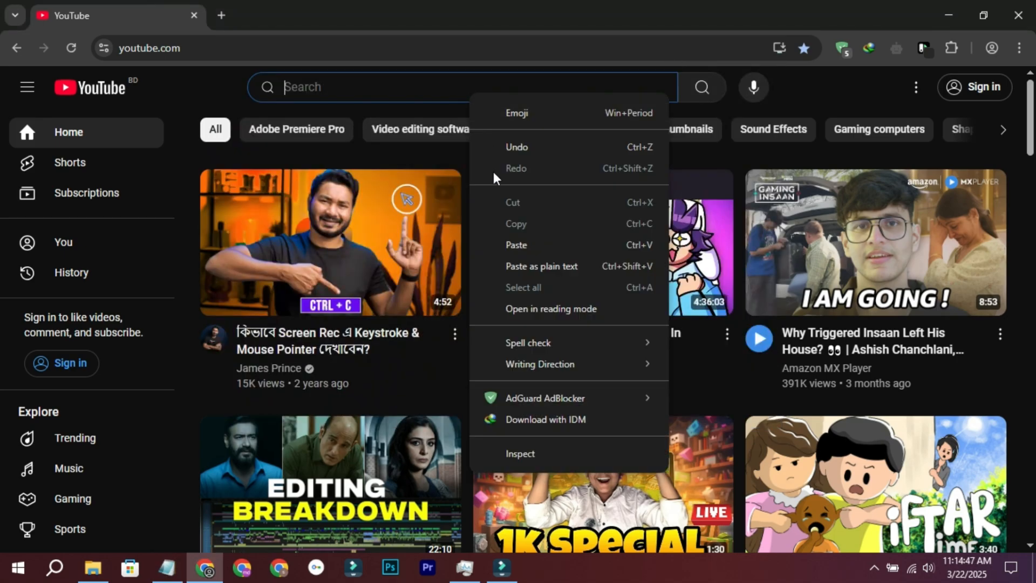
pyautogui.click(515, 245)
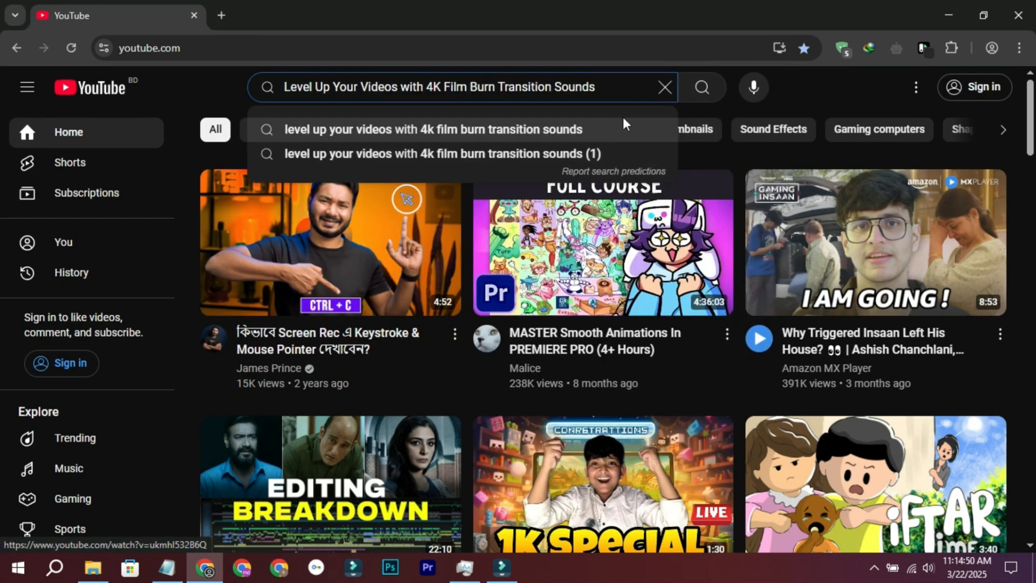
pyautogui.click(702, 88)
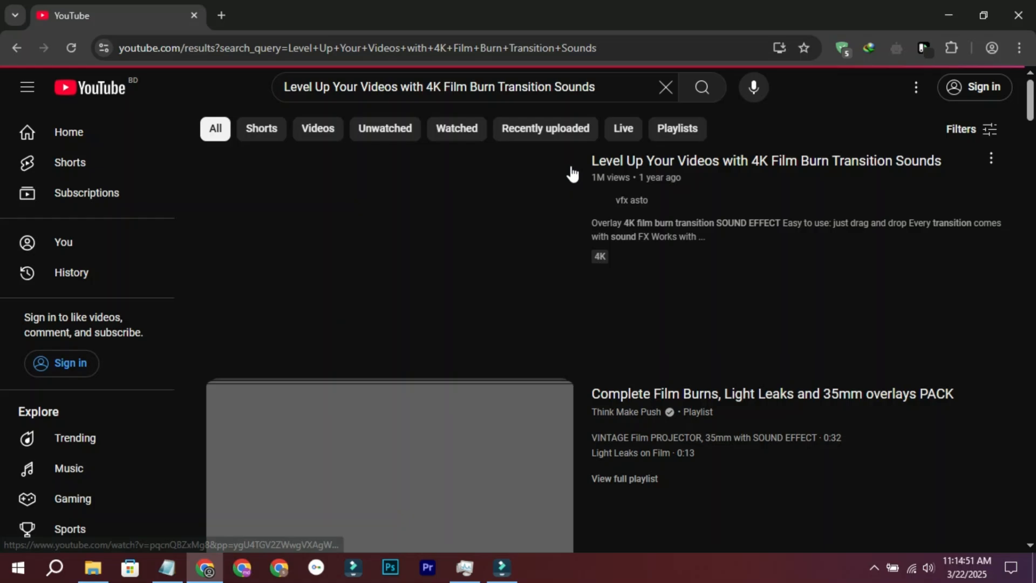
# - Browse the results, open the vfx asto video "Level Up Your Videos with 4K Film Burn Transition Sounds" and pause it
pyautogui.moveTo(33, 512)
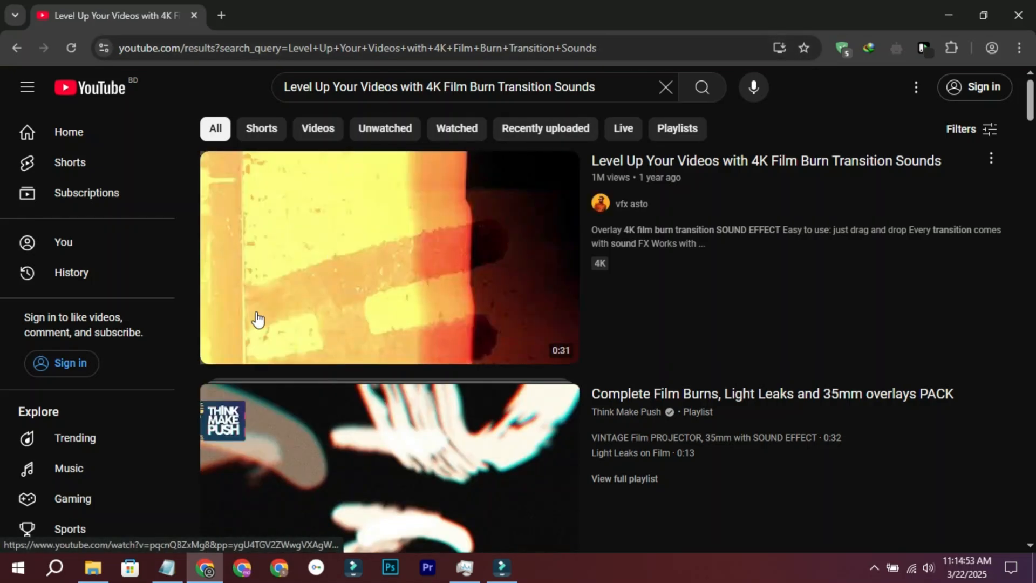
pyautogui.scroll(-8, 410, 294)
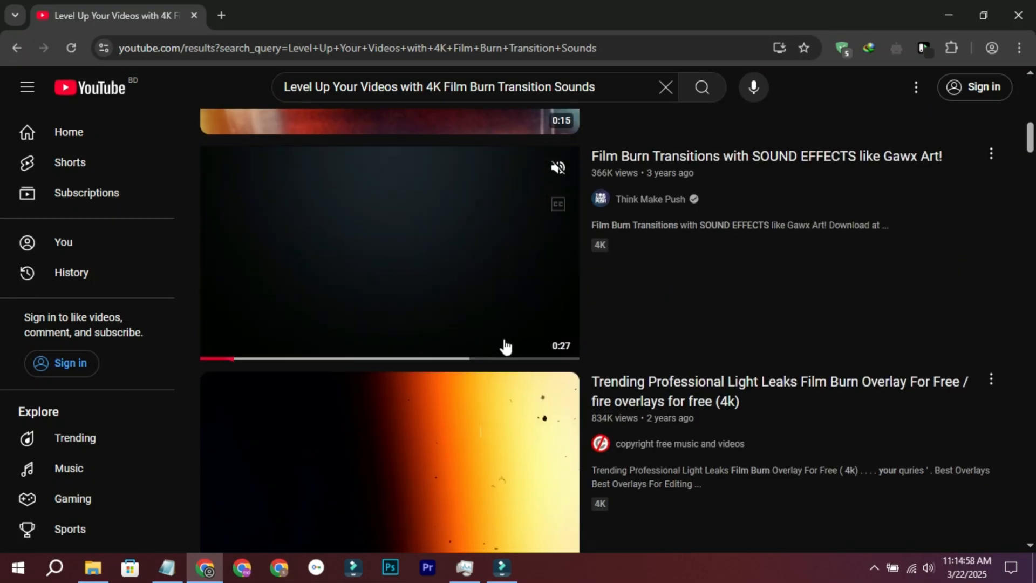
pyautogui.scroll(-8, 400, 383)
pyautogui.scroll(-9, 435, 325)
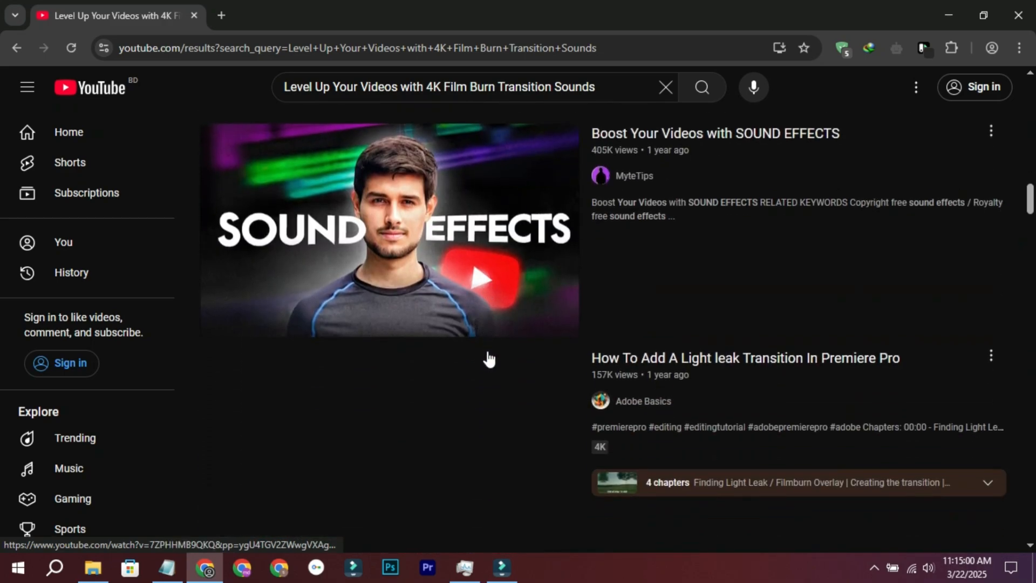
pyautogui.scroll(20, 488, 358)
pyautogui.click(466, 233)
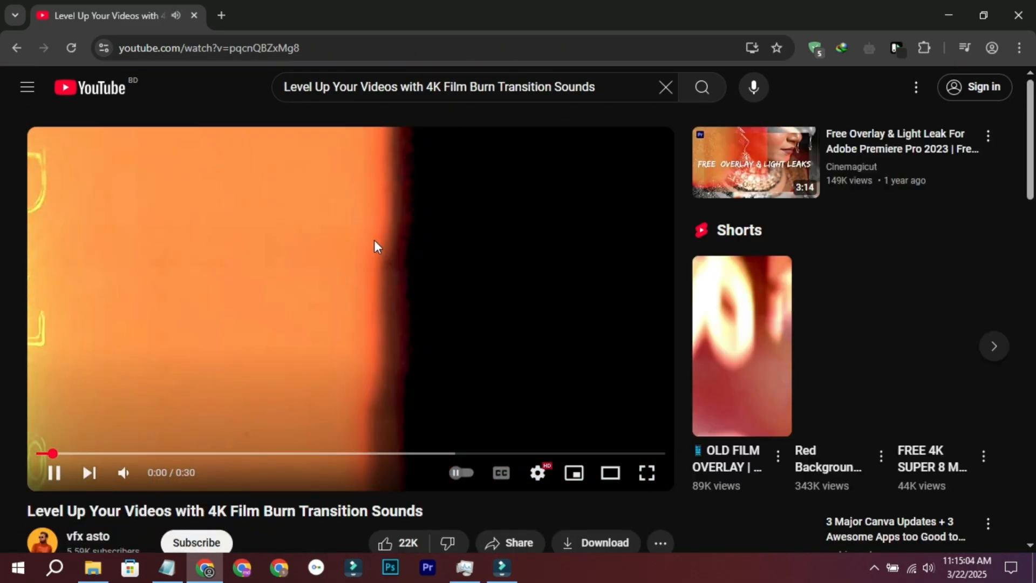
pyautogui.click(358, 270)
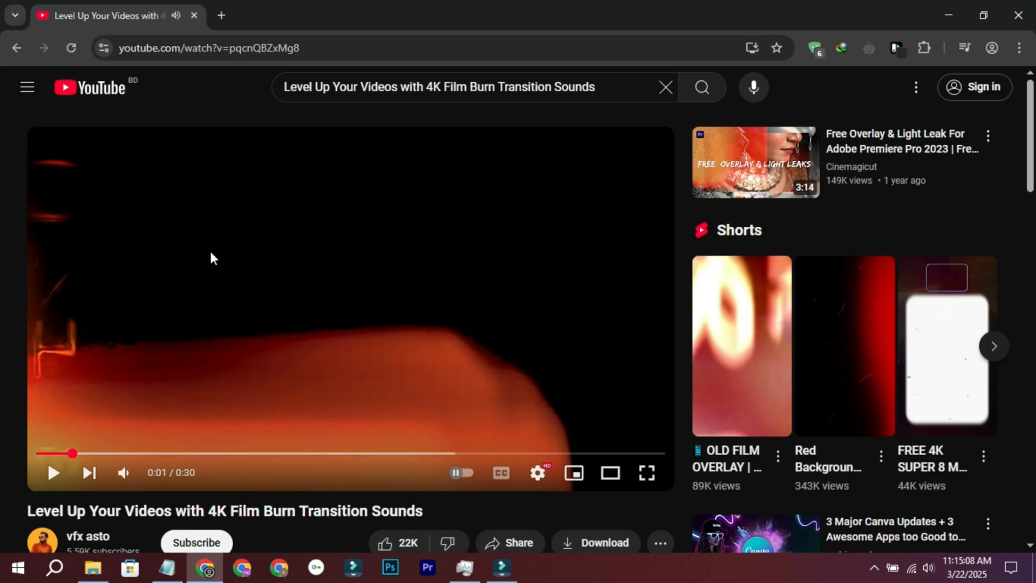
# - Leave the vfx asto video, clear the YouTube search text and close the browser to return to Filmora
pyautogui.click(16, 47)
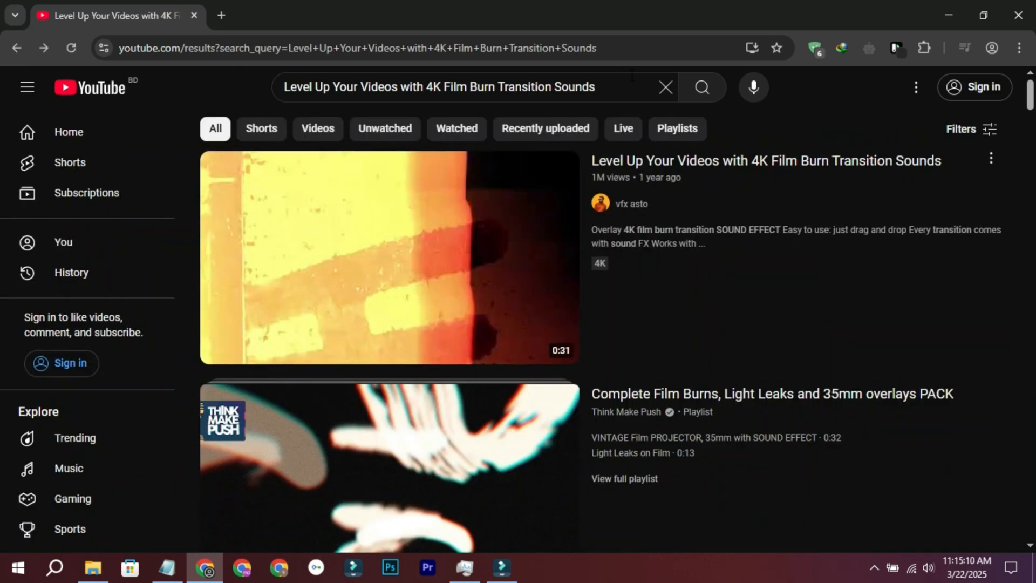
pyautogui.click(665, 87)
pyautogui.click(824, 90)
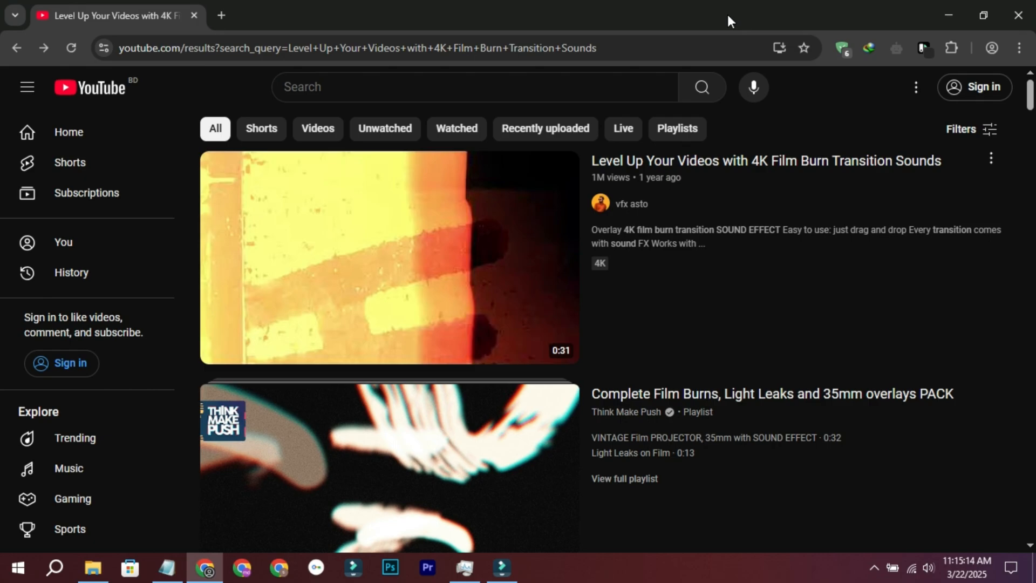
pyautogui.click(1019, 15)
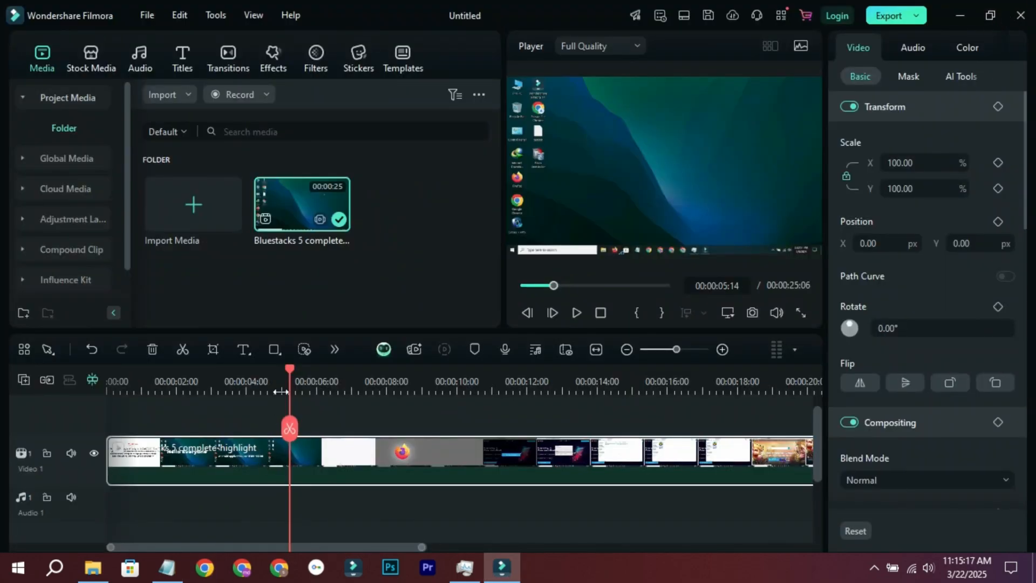
# - Open the tutorial transition folder in File Explorer and import "Film Burn TRANSITIONS with SOUND EFFECTS.mp4" into the Filmora project media
pyautogui.moveTo(287, 374); pyautogui.dragTo(273, 374)
pyautogui.click(93, 566)
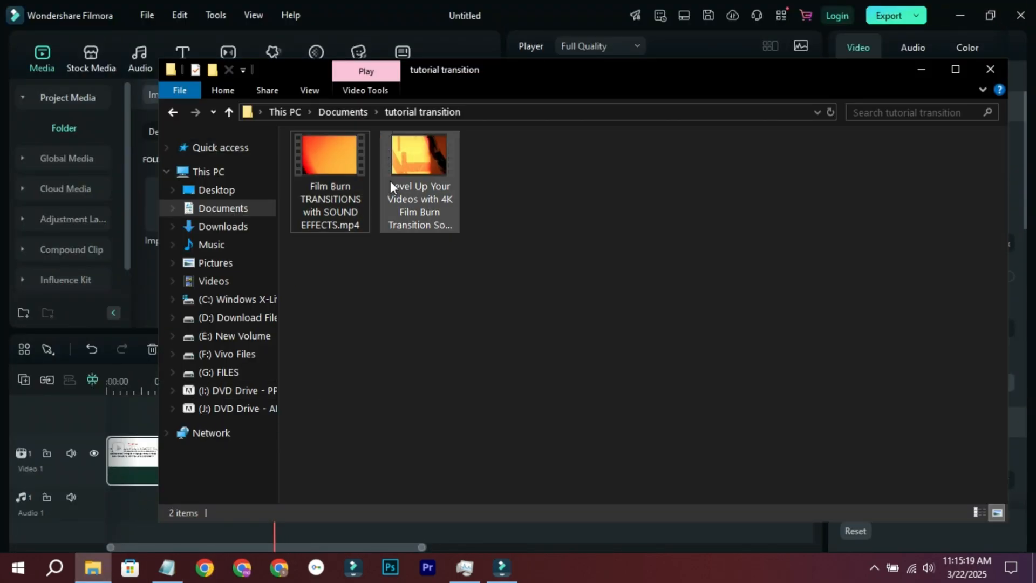
pyautogui.moveTo(449, 81); pyautogui.dragTo(532, 87)
pyautogui.rightClick(631, 167)
pyautogui.click(668, 225)
pyautogui.click(511, 207)
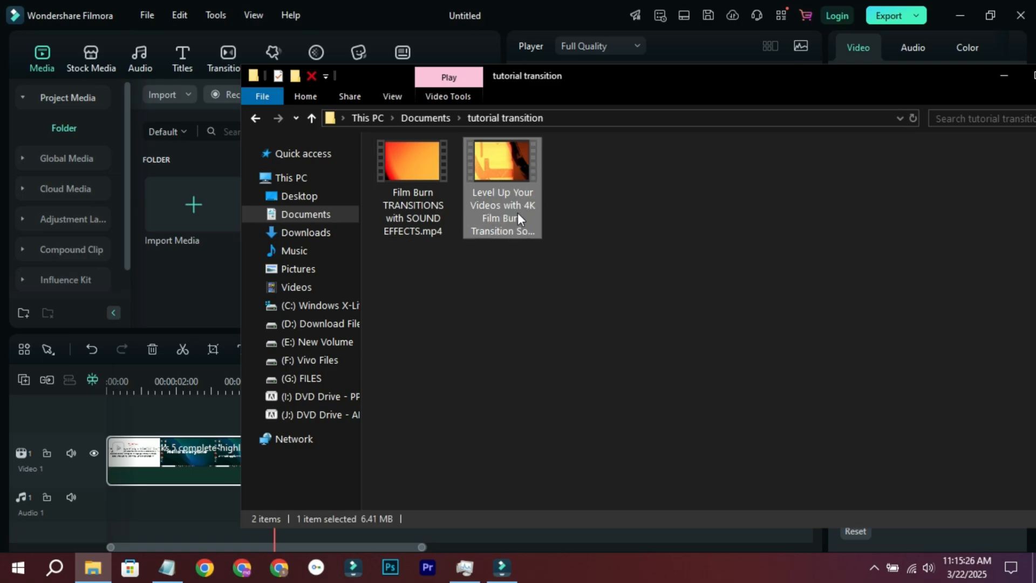
pyautogui.click(427, 229)
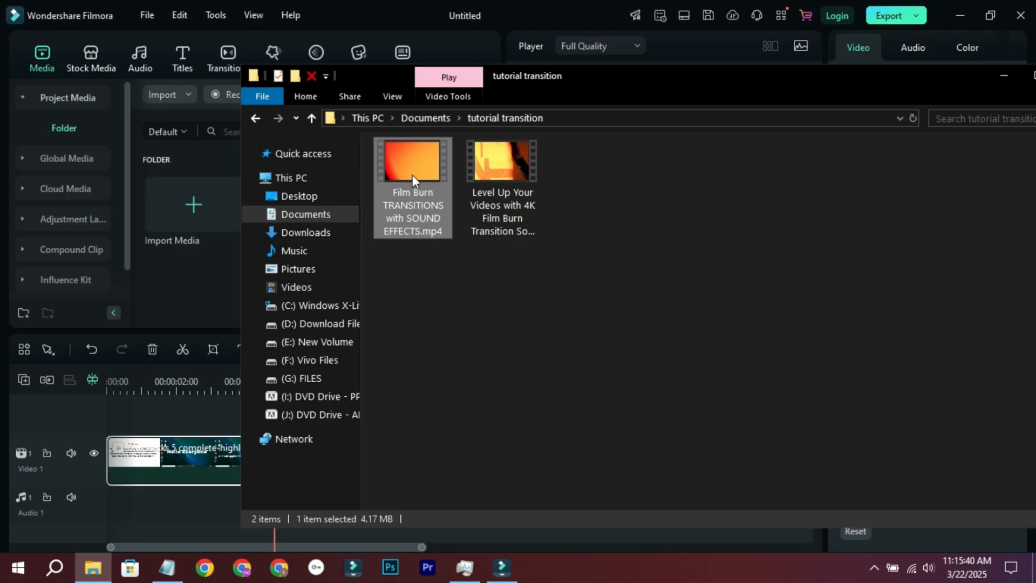
pyautogui.moveTo(412, 174)
pyautogui.mouseDown()
pyautogui.moveTo(332, 251)
pyautogui.moveTo(178, 277)
pyautogui.mouseUp()
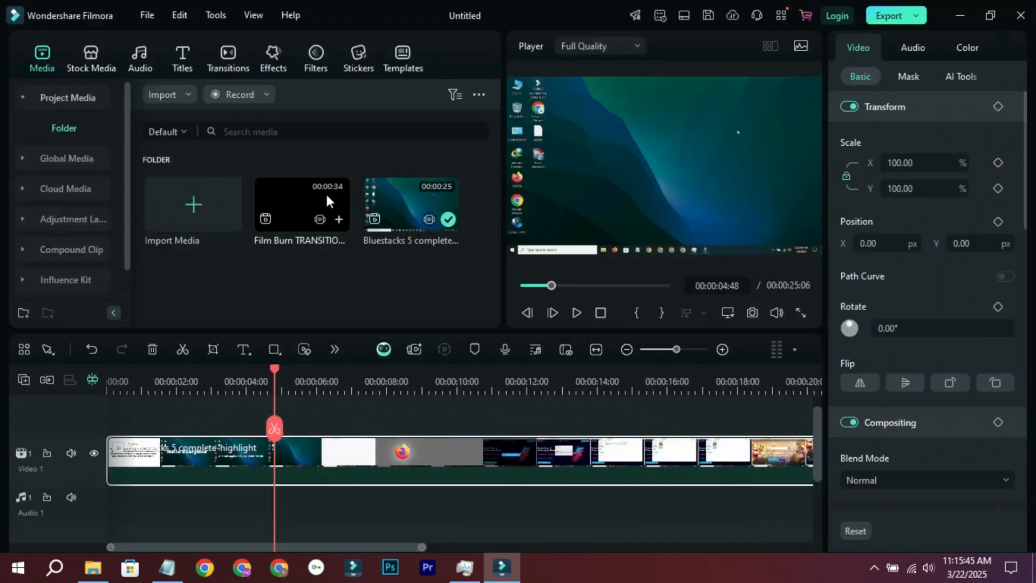
# - Place the Film Burn clip on a new track above the main video at 00:00:05:02, keeping the project settings at 1920 x 1080 60fps
pyautogui.click(225, 381)
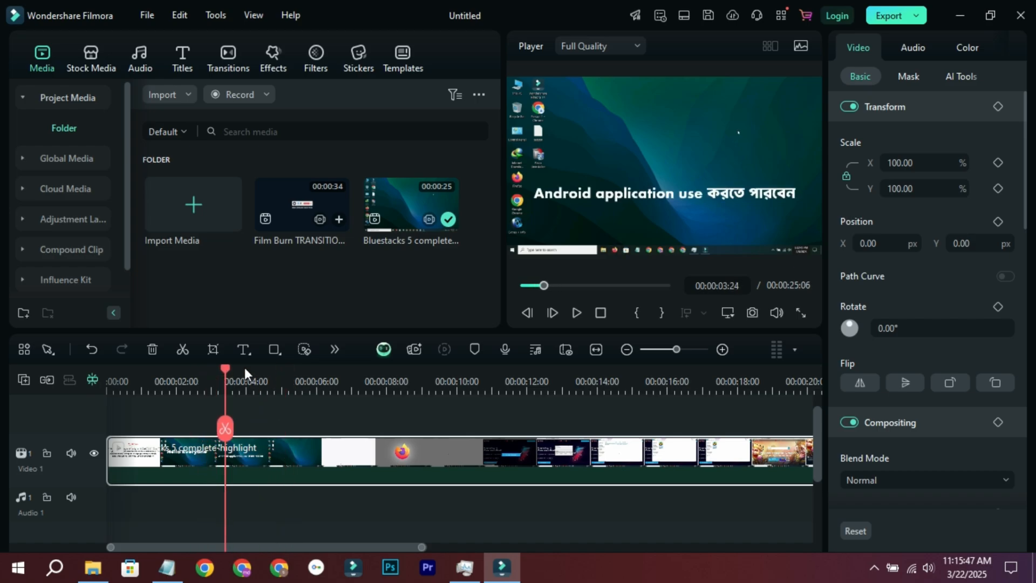
pyautogui.click(294, 379)
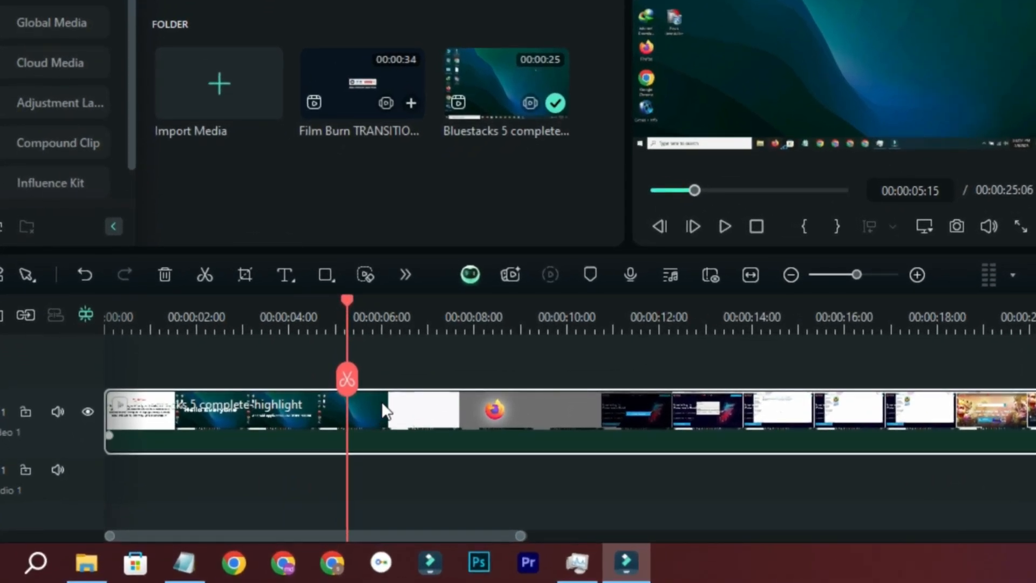
pyautogui.moveTo(345, 312)
pyautogui.mouseDown()
pyautogui.moveTo(371, 302)
pyautogui.moveTo(337, 303)
pyautogui.mouseUp()
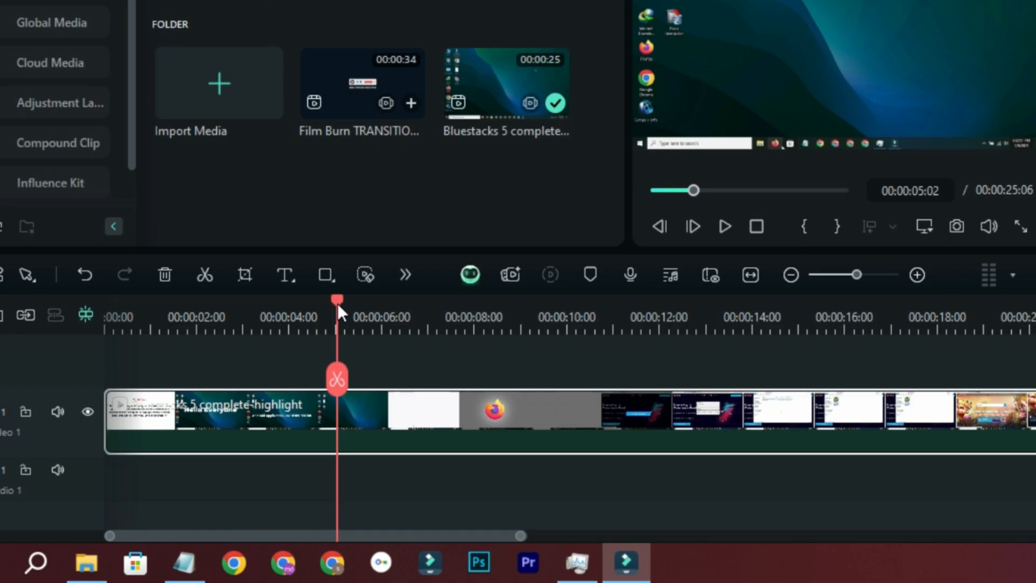
pyautogui.moveTo(377, 83)
pyautogui.mouseDown()
pyautogui.moveTo(423, 303)
pyautogui.moveTo(359, 373)
pyautogui.mouseUp()
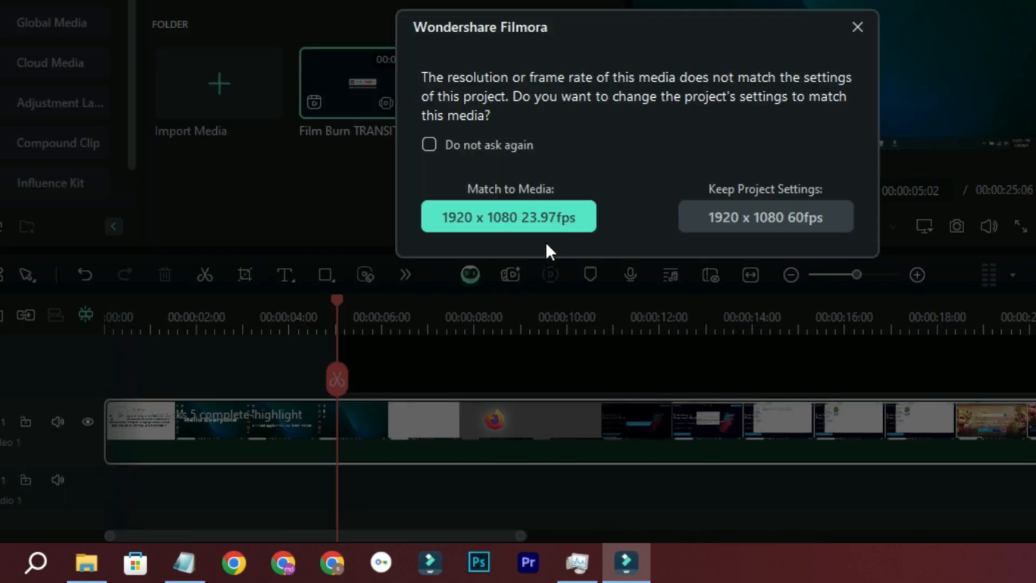
pyautogui.click(792, 221)
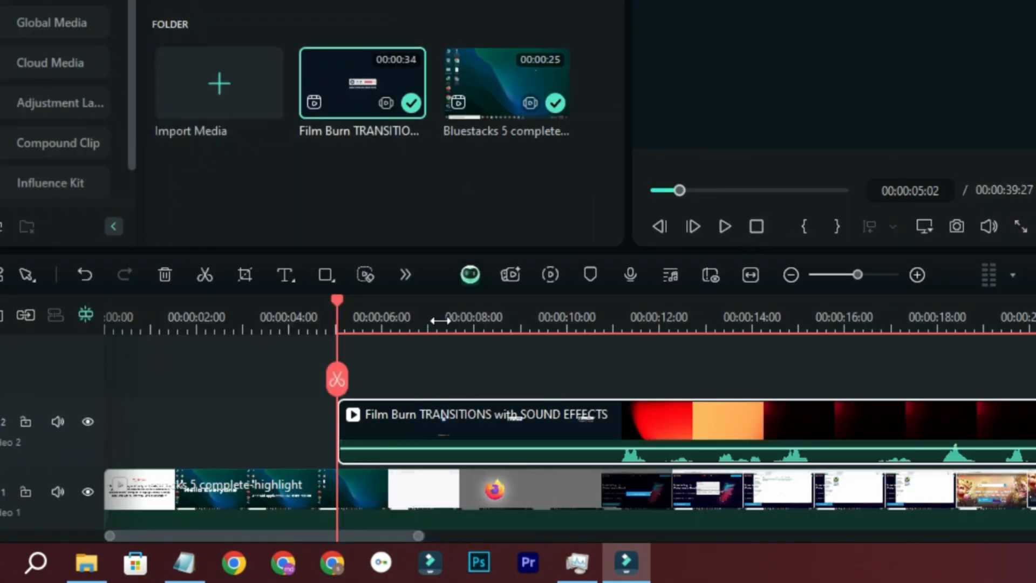
# - Play through the Film Burn clip and split it at 00:00:13:15, just before a burn begins
pyautogui.press('space')
pyautogui.click(598, 330)
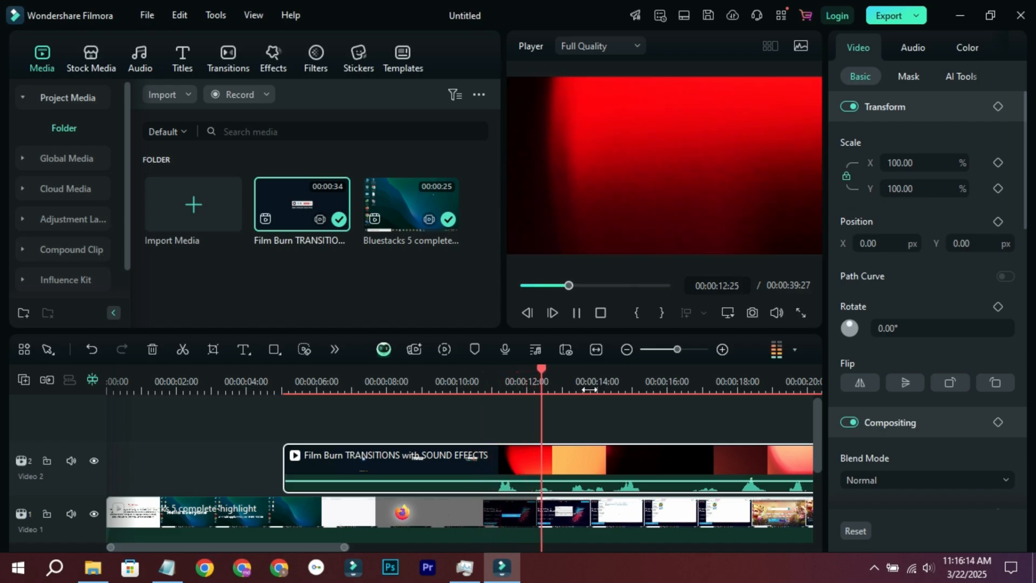
pyautogui.click(574, 383)
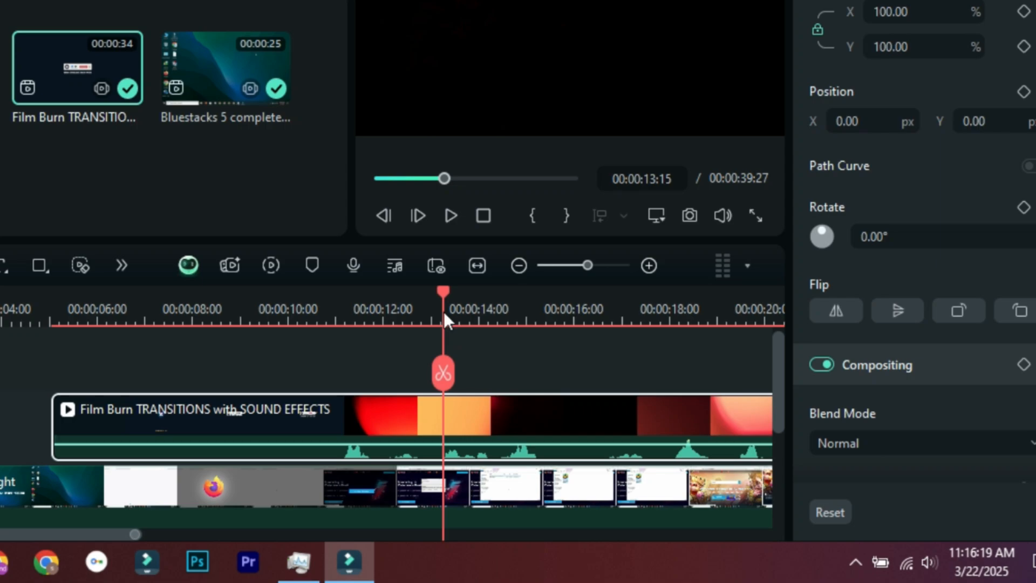
pyautogui.scroll(-1, 436, 415)
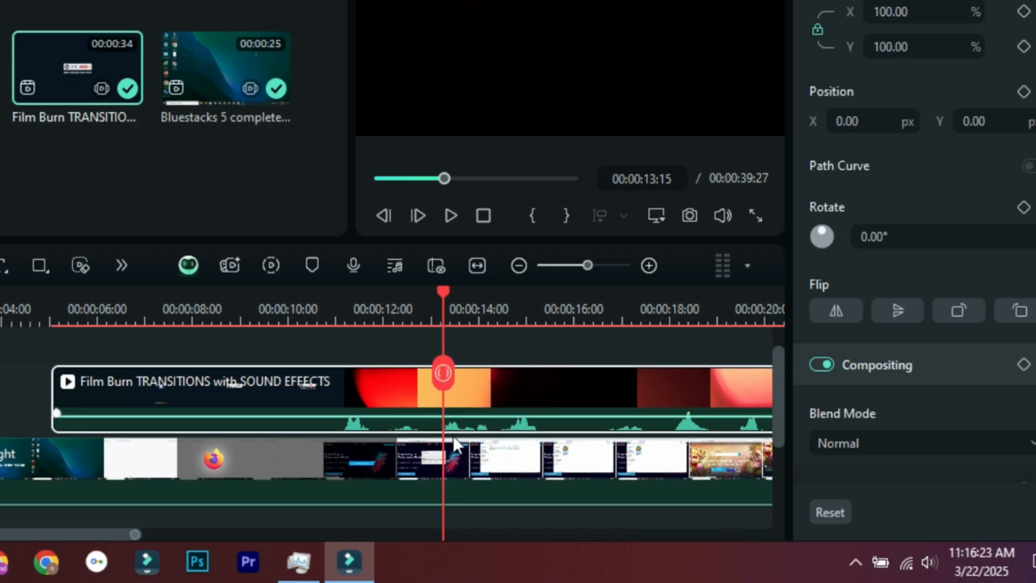
pyautogui.hotkey('ctrl', 'b')
# - Preview the burn following the cut and split the Film Burn clip again at 00:00:14:13, where it ends
pyautogui.press('space')
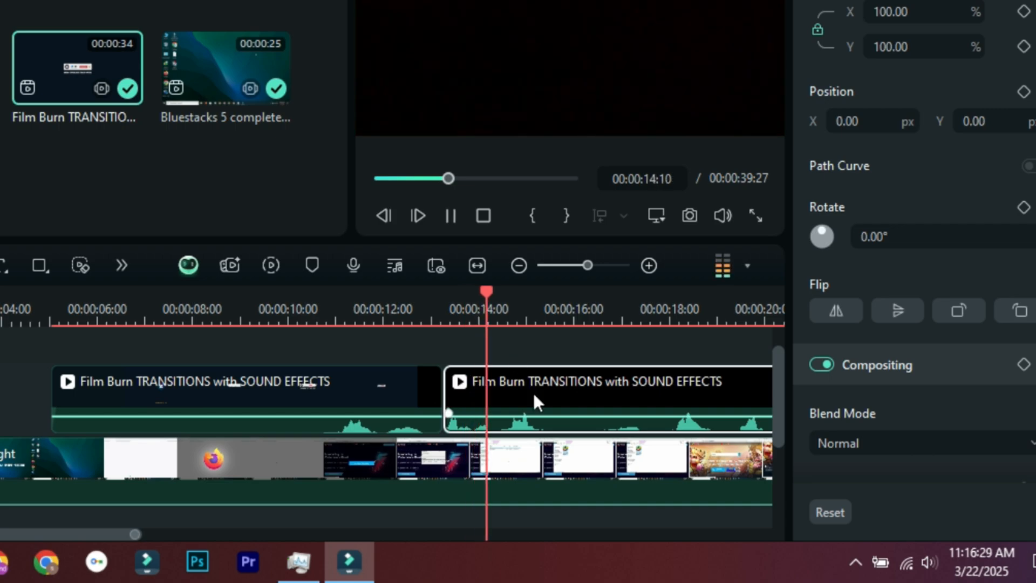
pyautogui.click(407, 318)
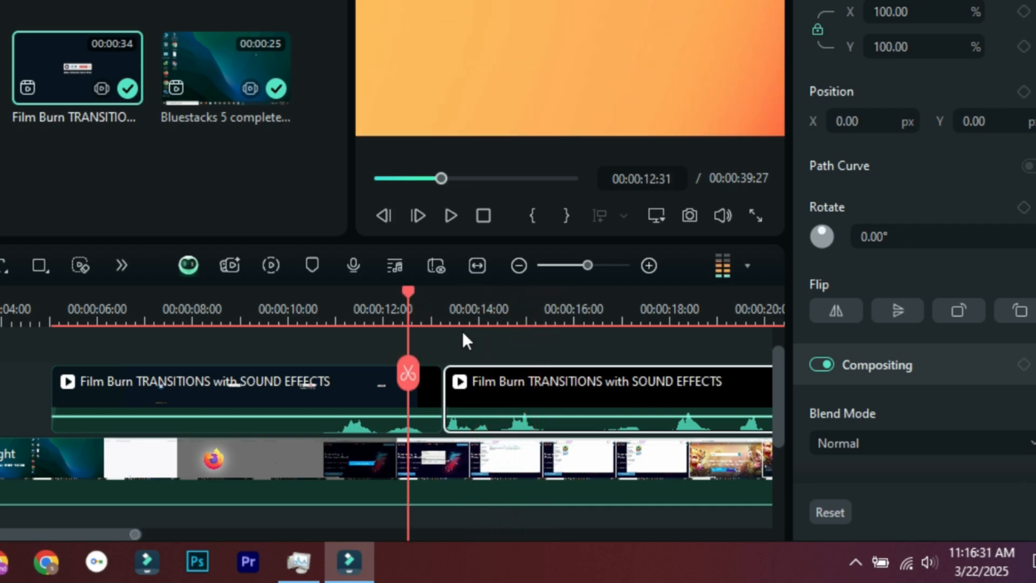
pyautogui.press('space')
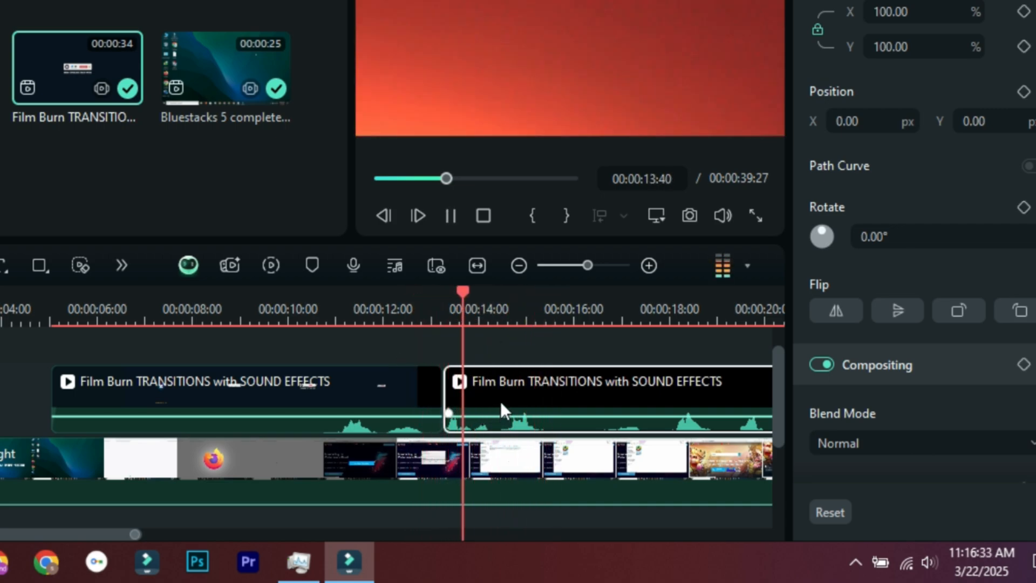
pyautogui.press('space')
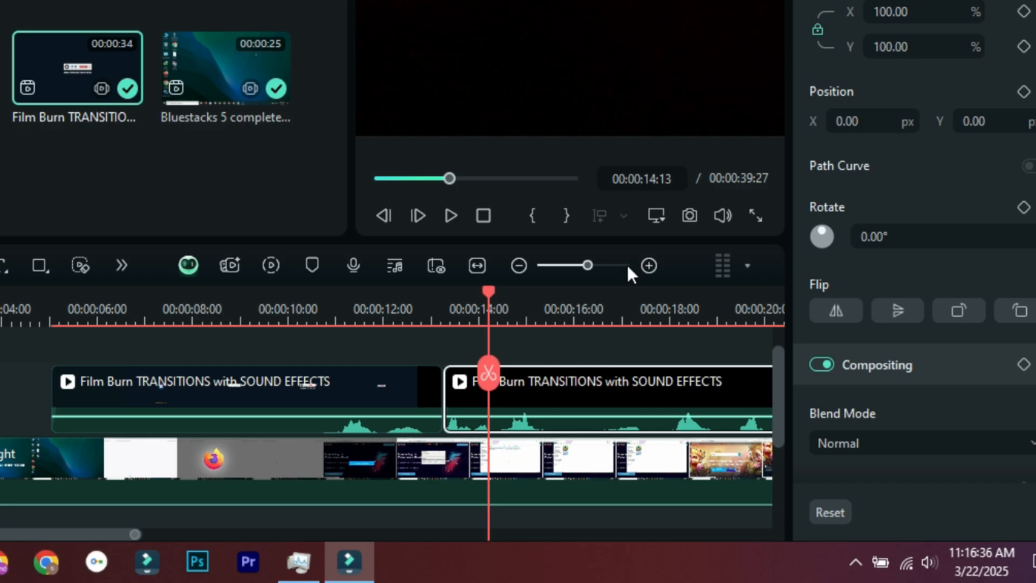
pyautogui.click(640, 267)
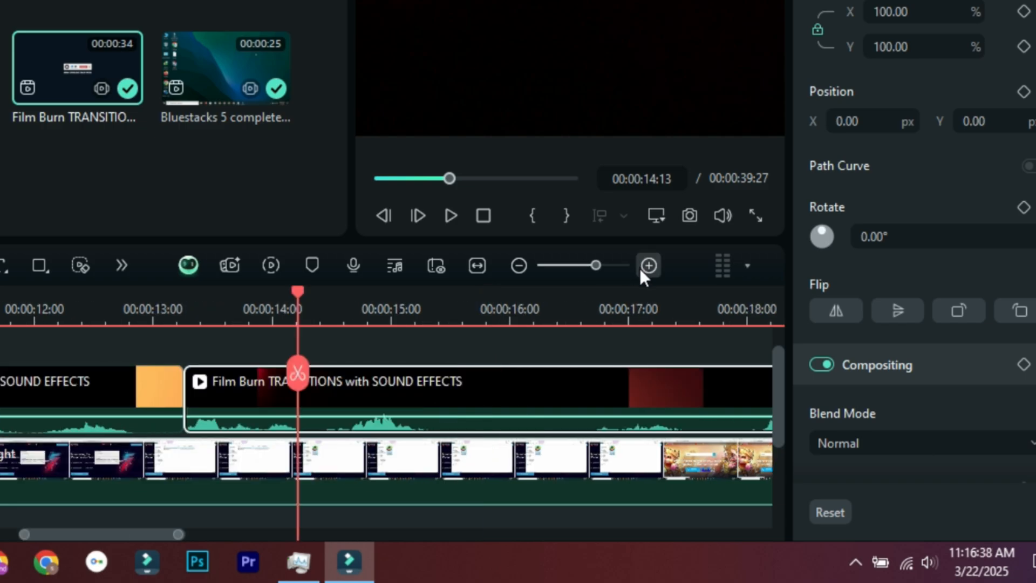
pyautogui.click(298, 373)
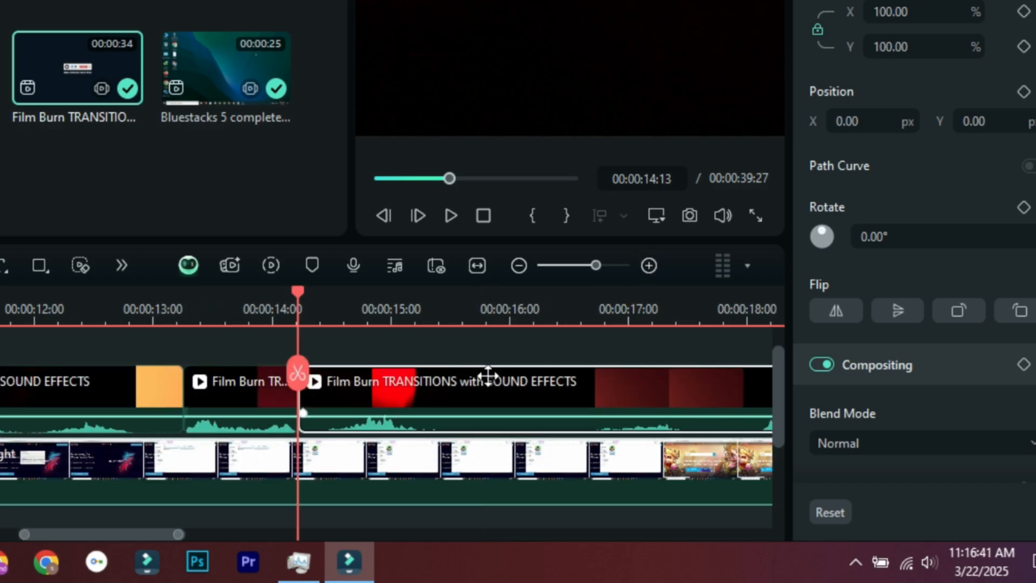
# - Delete the Film Burn pieces before and after the short isolated burn
pyautogui.moveTo(488, 376); pyautogui.dragTo(555, 376)
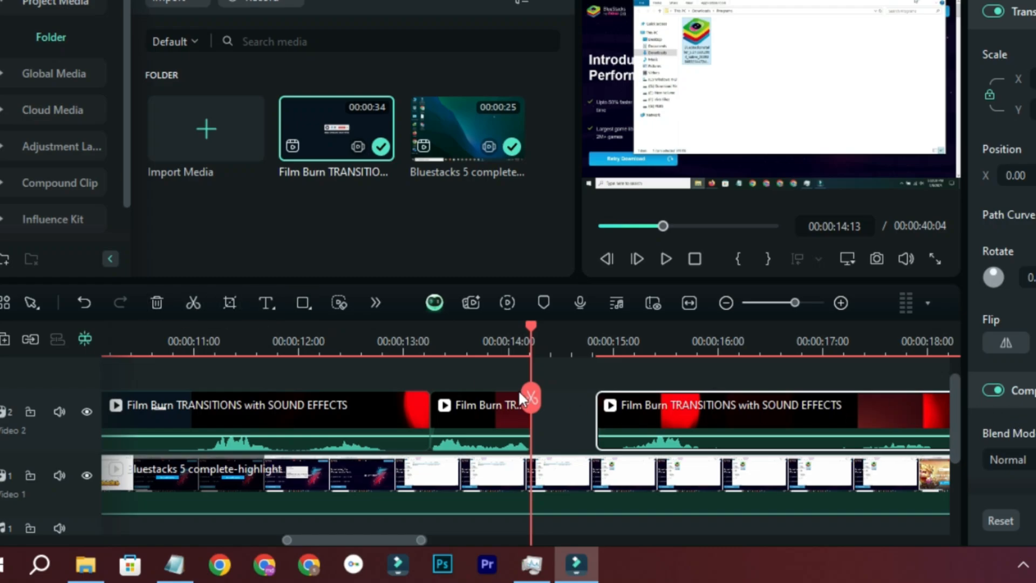
pyautogui.click(165, 308)
pyautogui.click(228, 407)
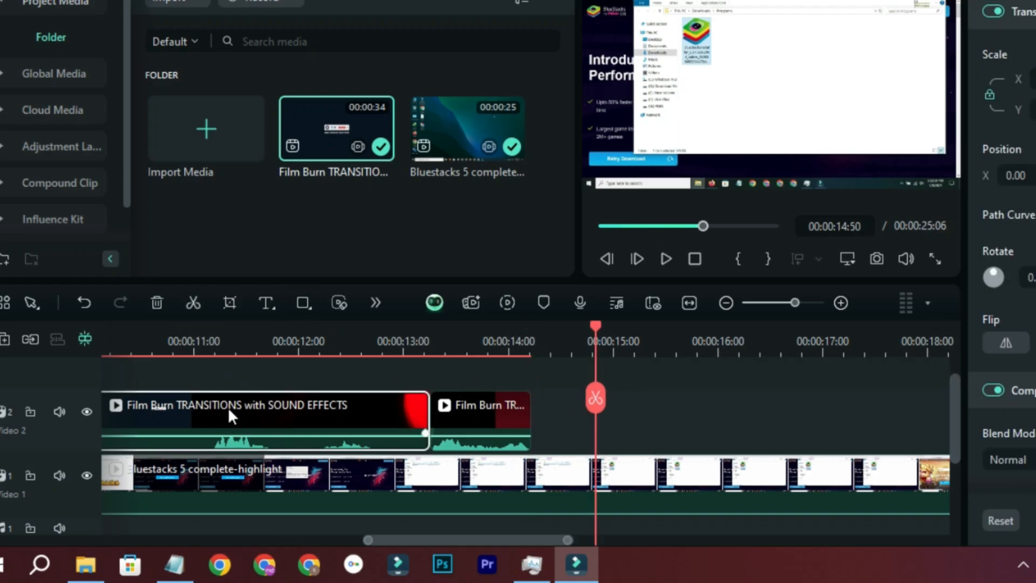
pyautogui.click(157, 304)
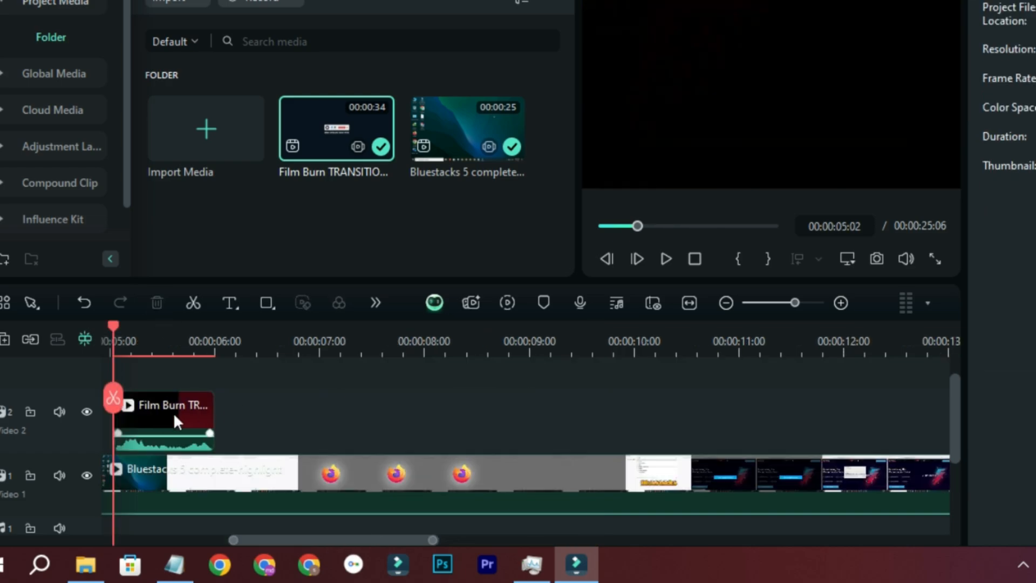
# - Move the short film burn piece to start at 00:00:05:19, over the scene change in the main video
pyautogui.moveTo(327, 539); pyautogui.dragTo(245, 539)
pyautogui.moveTo(518, 340)
pyautogui.mouseDown()
pyautogui.moveTo(551, 340)
pyautogui.moveTo(486, 340)
pyautogui.mouseUp()
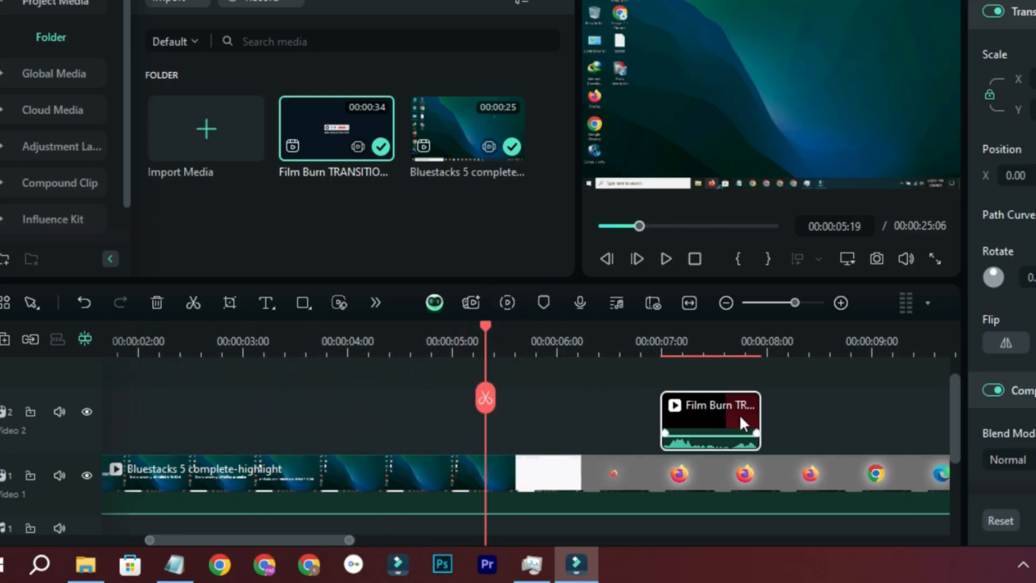
pyautogui.moveTo(740, 423); pyautogui.dragTo(546, 418)
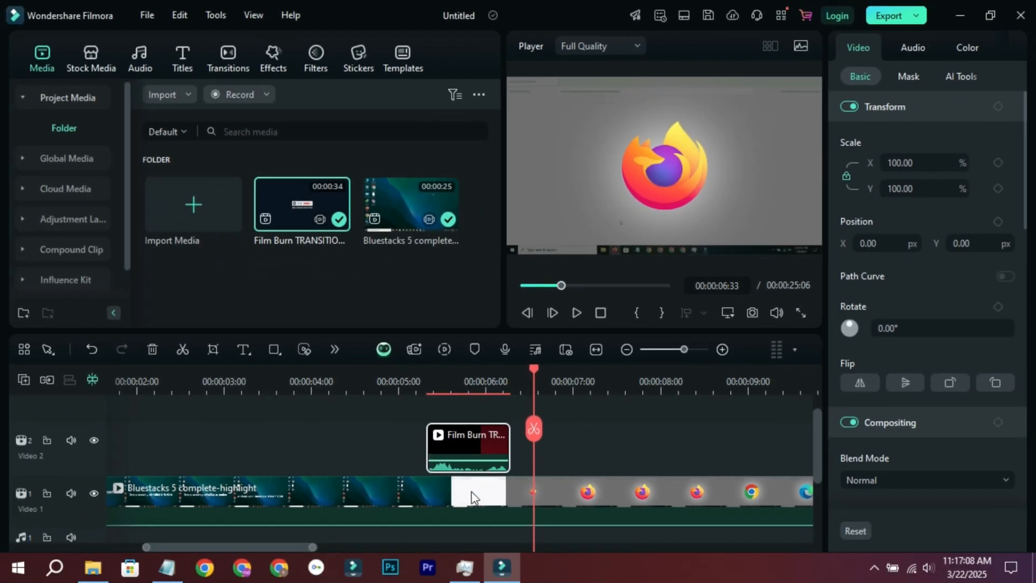
# - Place the playhead over the film burn piece at 00:00:05:23 and set the piece's blend mode to Screen
pyautogui.click(445, 371)
pyautogui.moveTo(445, 370); pyautogui.dragTo(432, 373)
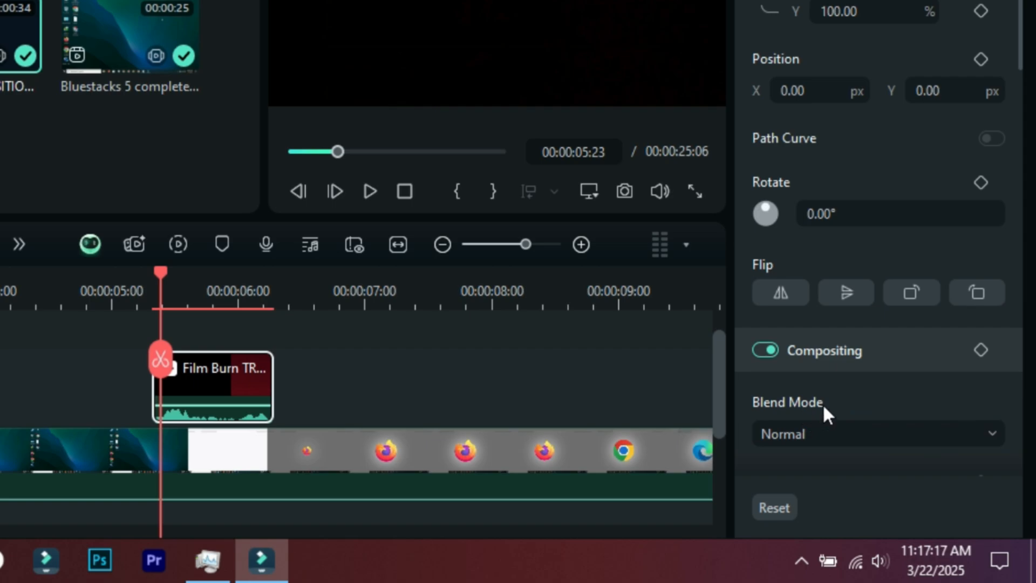
pyautogui.scroll(-1, 921, 402)
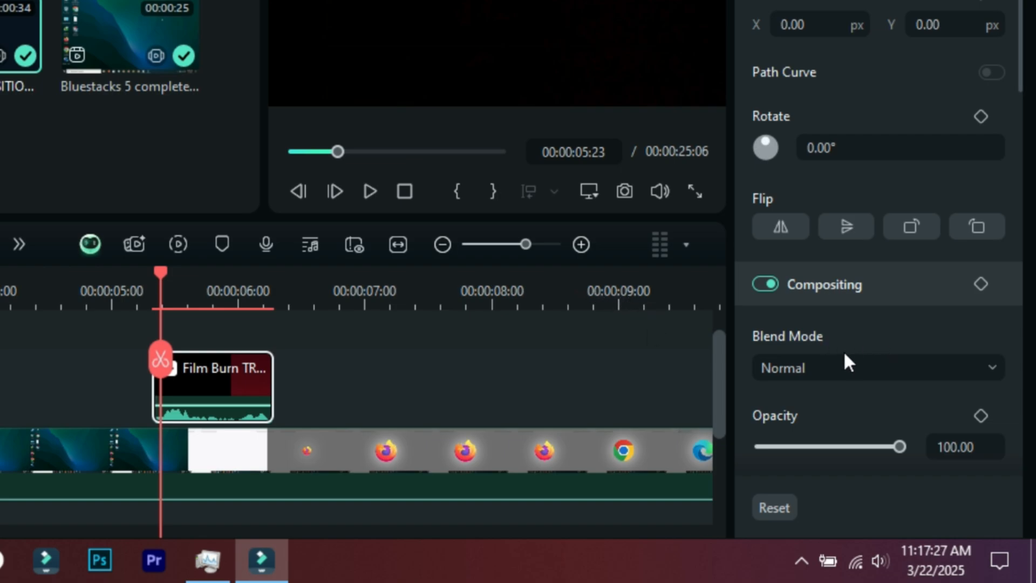
pyautogui.click(837, 372)
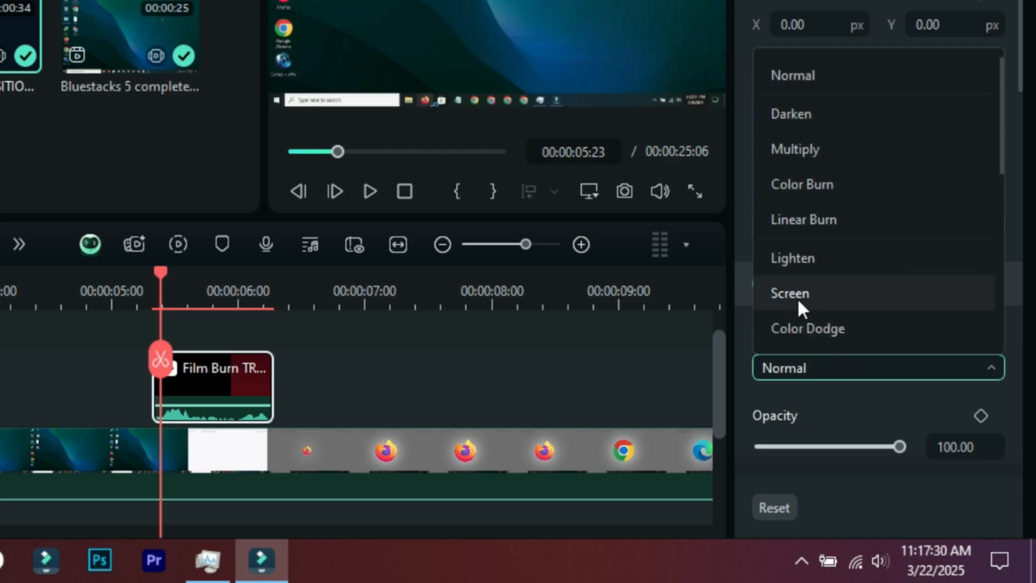
pyautogui.click(815, 296)
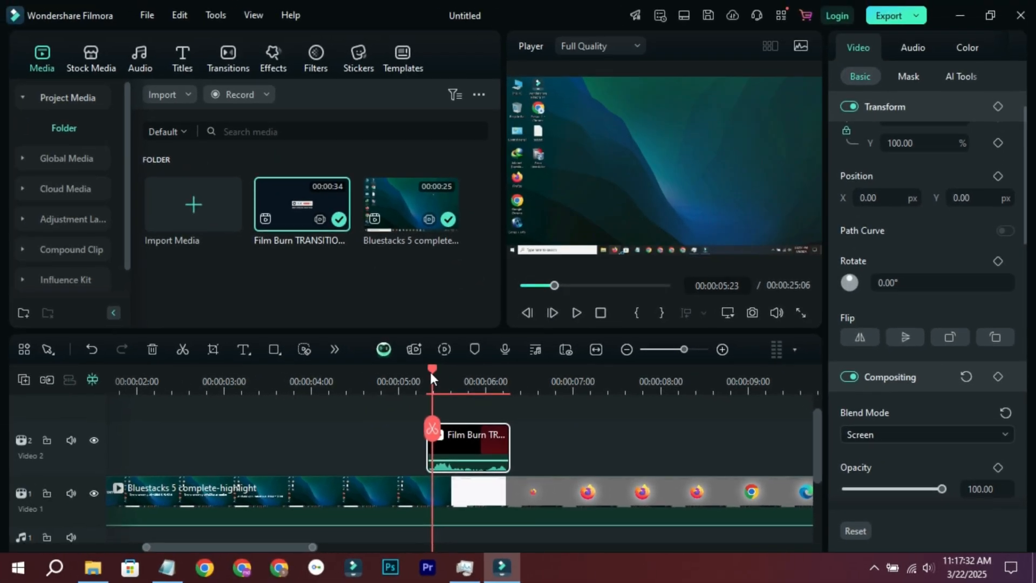
# - Play the timeline from just before the film burn piece to check the blended transition
pyautogui.press('space')
pyautogui.moveTo(367, 386); pyautogui.dragTo(390, 391)
pyautogui.press('Return')
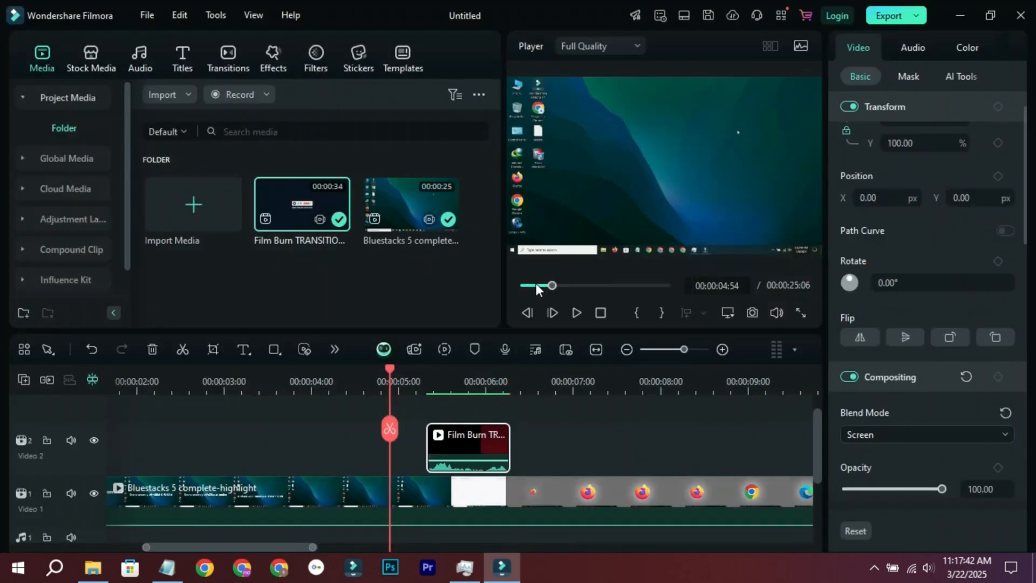
pyautogui.click(374, 385)
pyautogui.press('space')
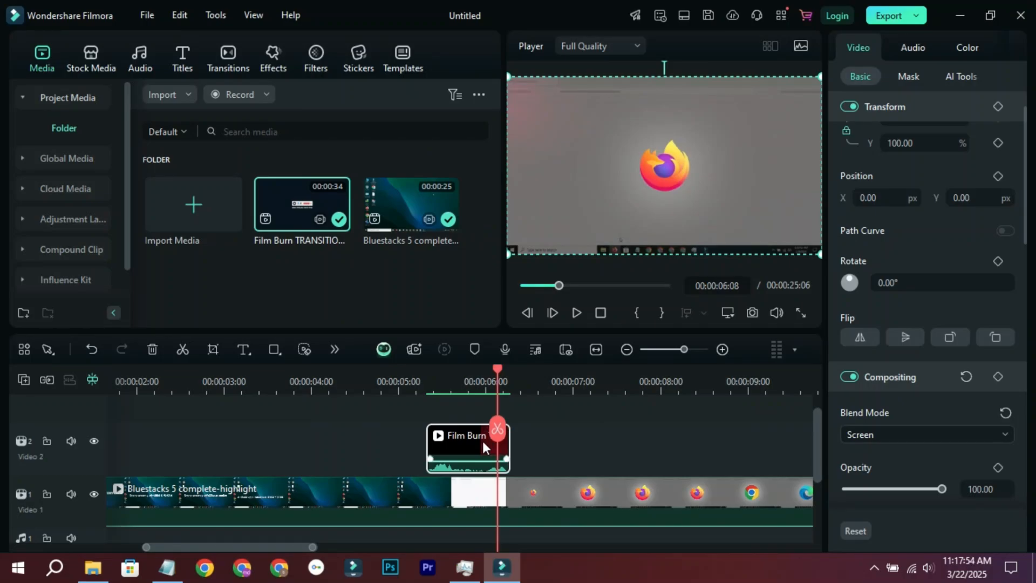
# - Replace the short film burn piece with the full Film Burn clip on Video 2, keeping the project settings at 1920 x 1080 60fps
pyautogui.click(149, 348)
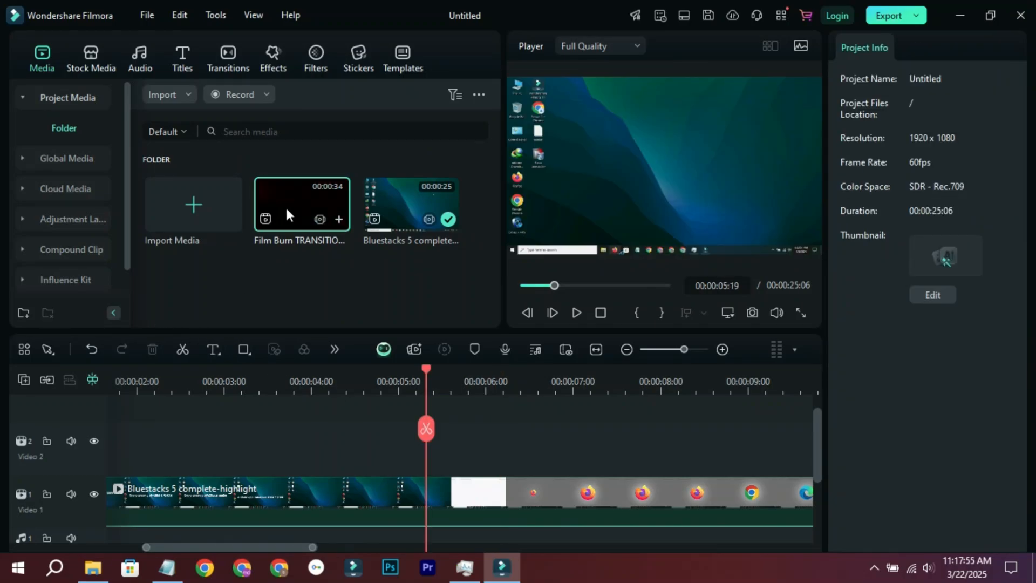
pyautogui.moveTo(302, 205)
pyautogui.mouseDown()
pyautogui.moveTo(306, 432)
pyautogui.moveTo(295, 450)
pyautogui.mouseUp()
pyautogui.click(616, 309)
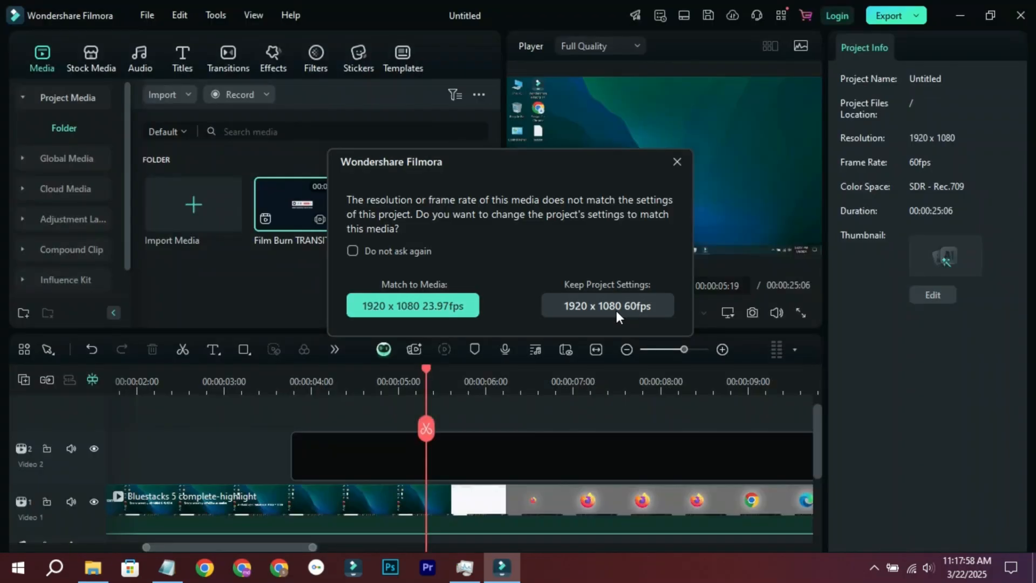
# - Locate another burn burst further along the Film Burn clip on Video 2 and split the clip at 00:00:18:14
pyautogui.click(663, 386)
pyautogui.moveTo(665, 374); pyautogui.dragTo(791, 377)
pyautogui.press('space')
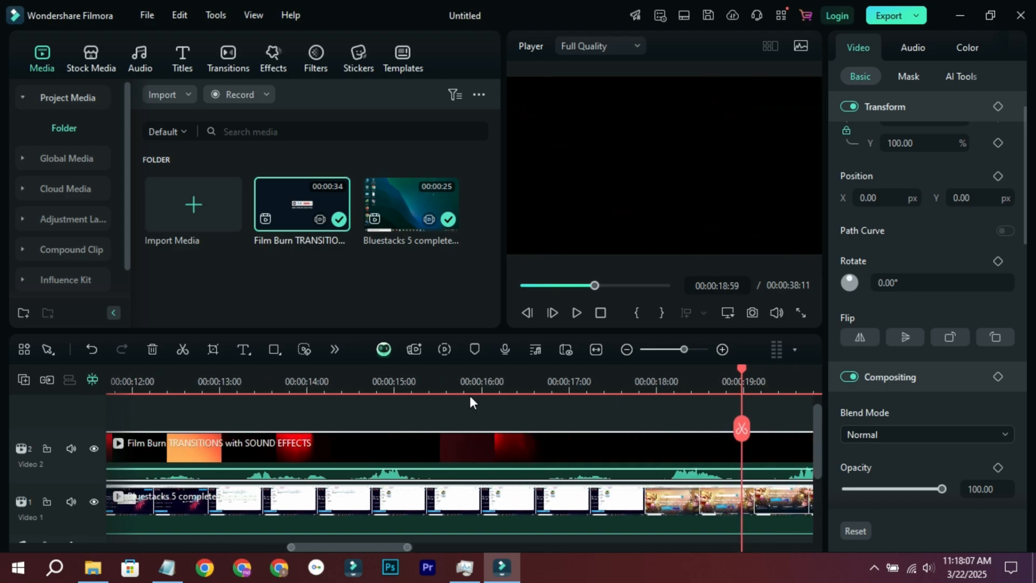
pyautogui.click(340, 384)
pyautogui.click(678, 384)
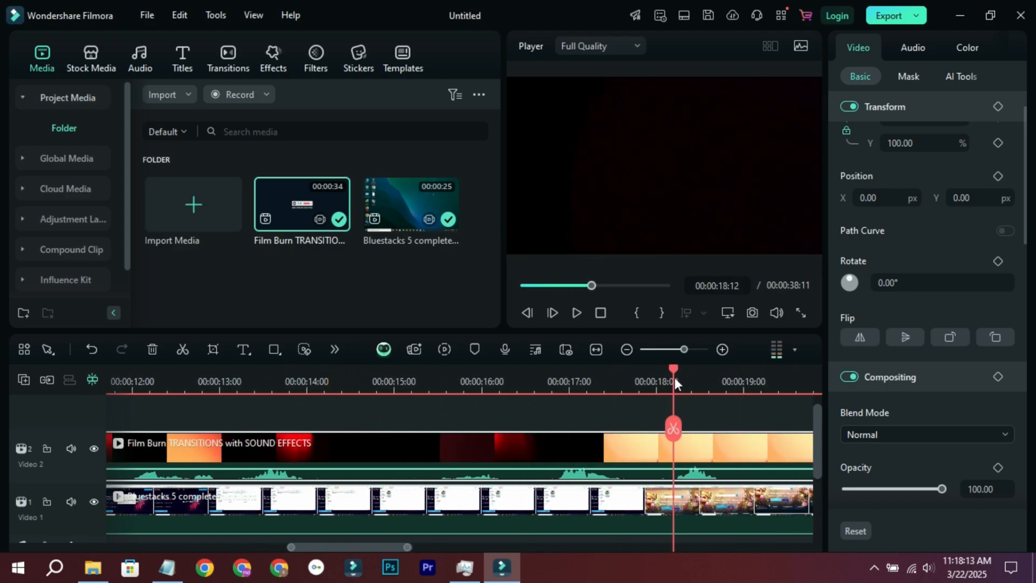
pyautogui.click(678, 429)
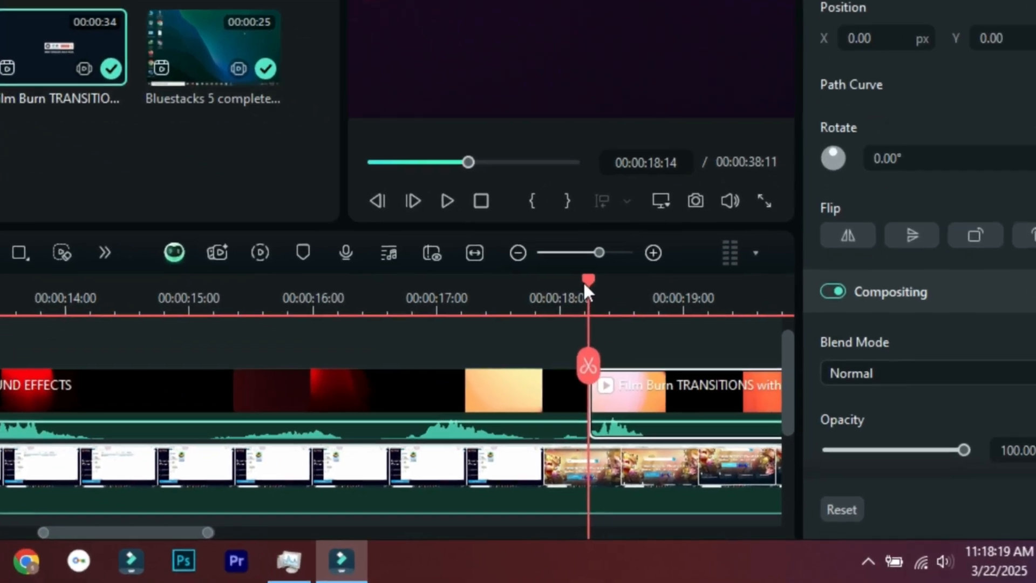
# - Split the Film Burn clip again at 00:00:18:41 and delete the parts on both sides of the short burst
pyautogui.click(710, 379)
pyautogui.click(638, 290)
pyautogui.click(640, 358)
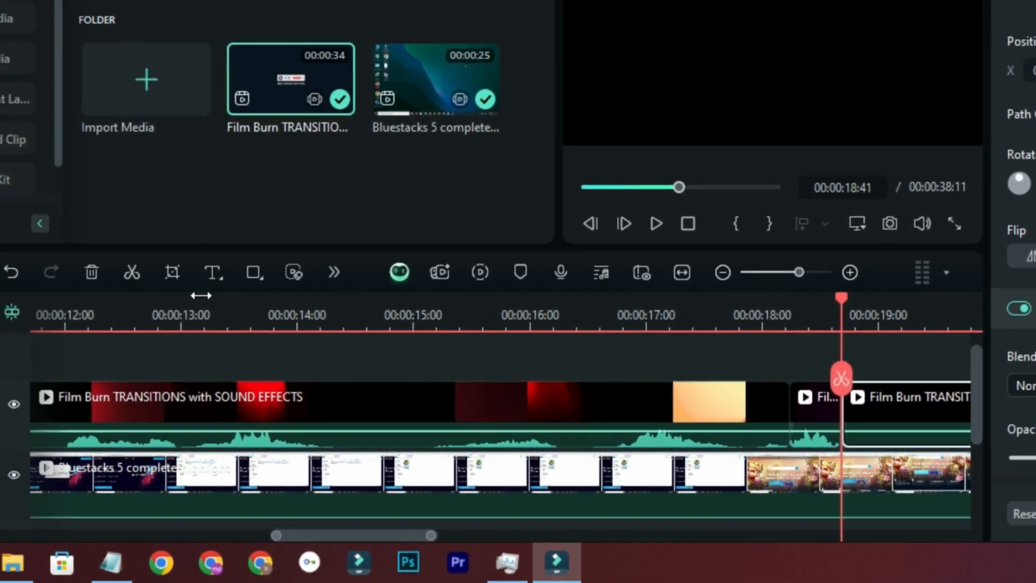
pyautogui.click(92, 272)
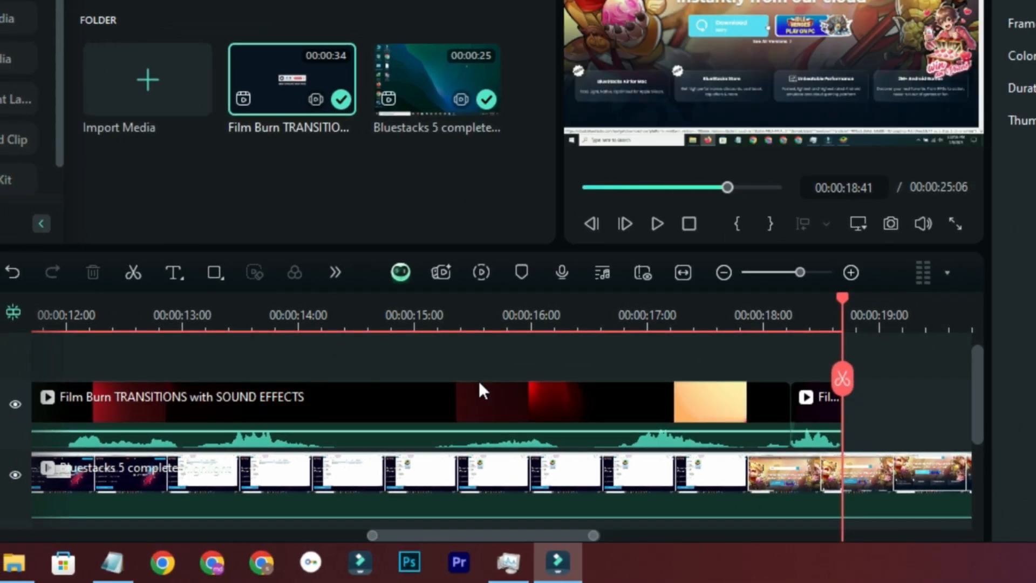
pyautogui.click(518, 412)
pyautogui.press('Delete')
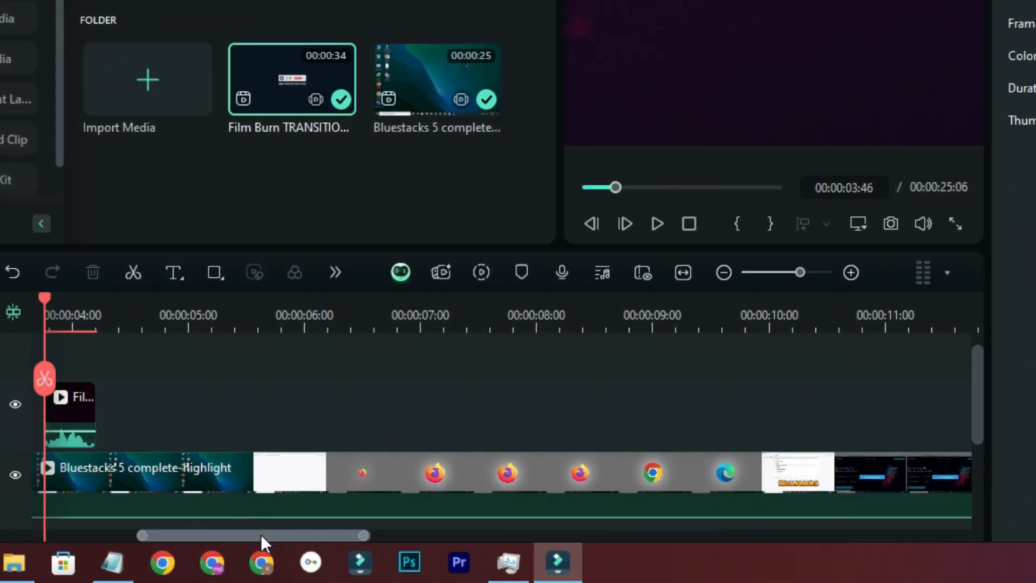
# - Set the short film burn piece's blend mode to Screen and play the timeline across it to check the transition
pyautogui.hscroll(-5, 262, 536)
pyautogui.click(423, 409)
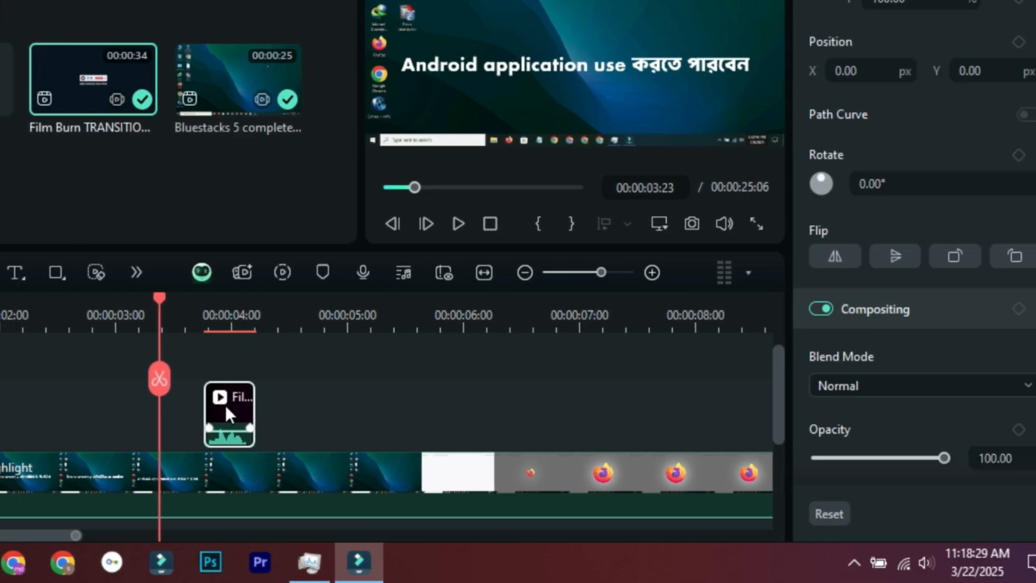
pyautogui.click(866, 388)
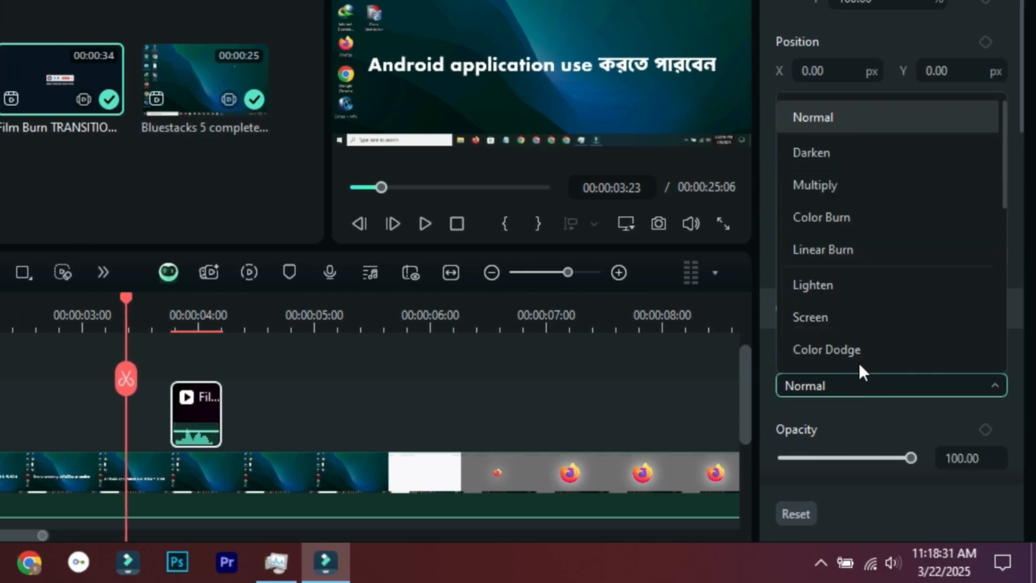
pyautogui.scroll(-1, 850, 302)
pyautogui.scroll(1, 848, 302)
pyautogui.click(847, 317)
pyautogui.press('space')
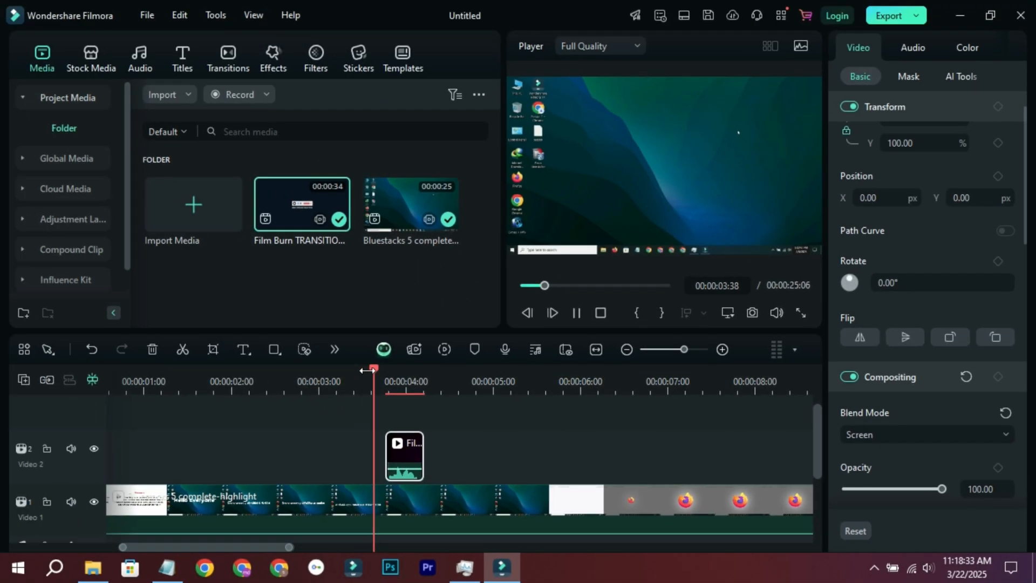
pyautogui.click(103, 303)
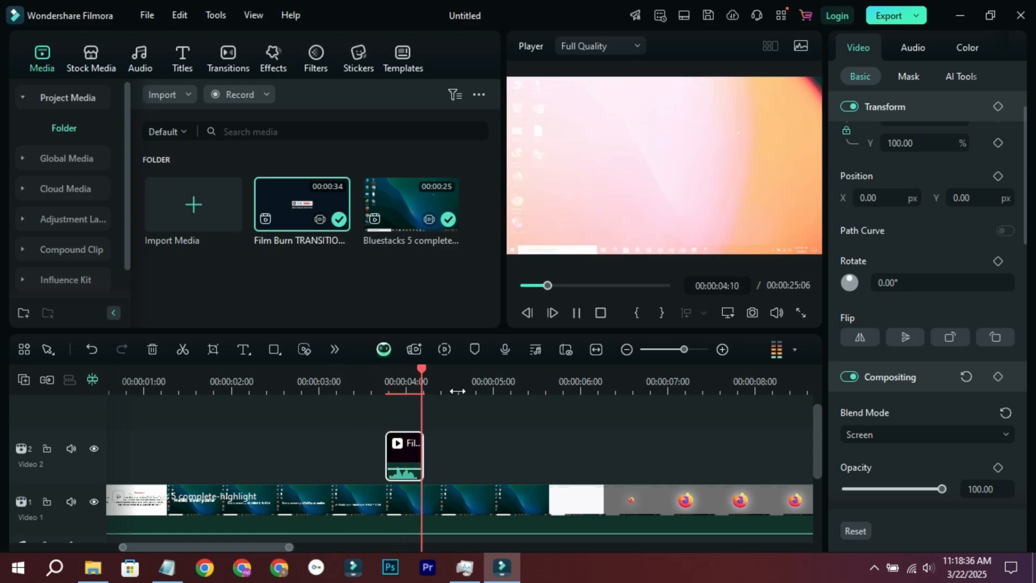
pyautogui.press('space')
# - Delete the film burn piece from Video 2 and remove the Film Burn TRANSITIONS clip from the project media
pyautogui.click(152, 350)
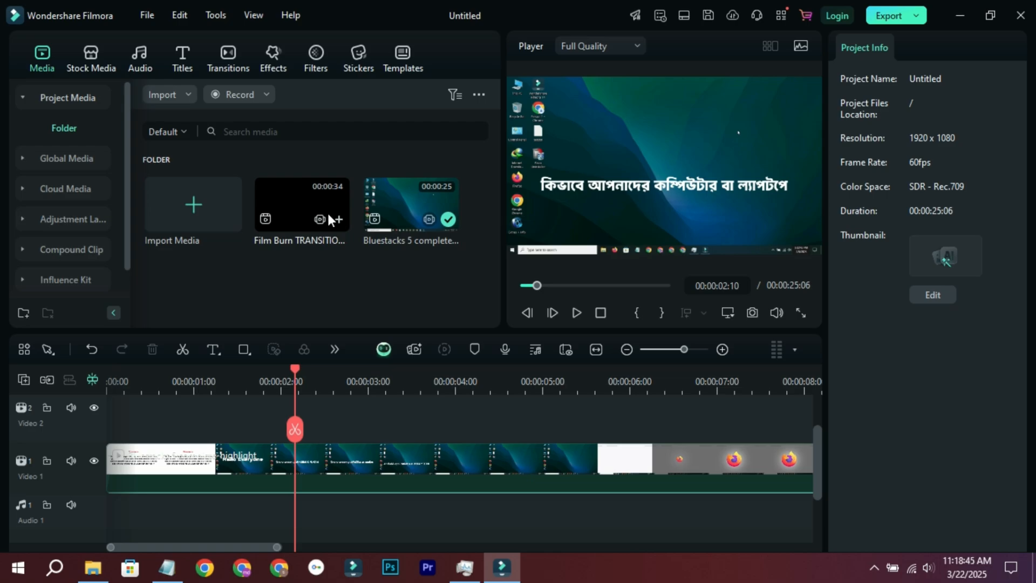
pyautogui.rightClick(310, 219)
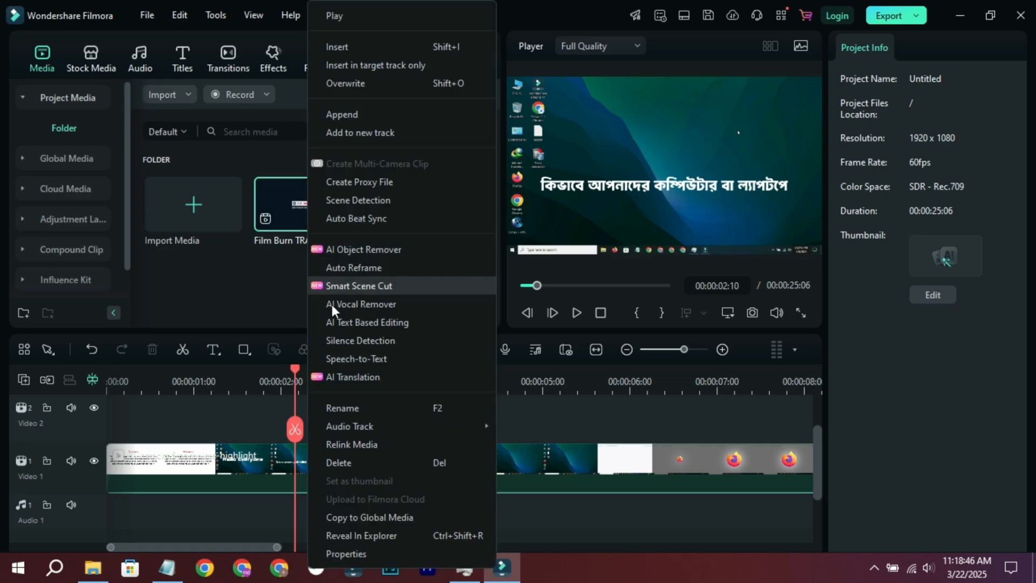
pyautogui.click(361, 461)
pyautogui.press('Escape')
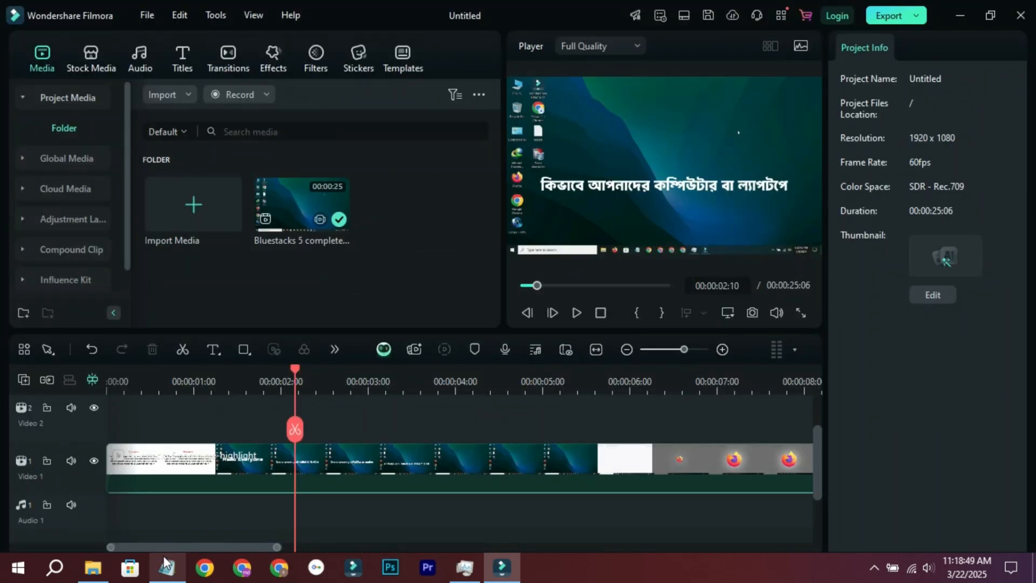
# - Import the Level Up Your Videos with 4K Film Burn Transition Sounds video from the tutorial transition folder in File Explorer
pyautogui.click(92, 566)
pyautogui.click(495, 191)
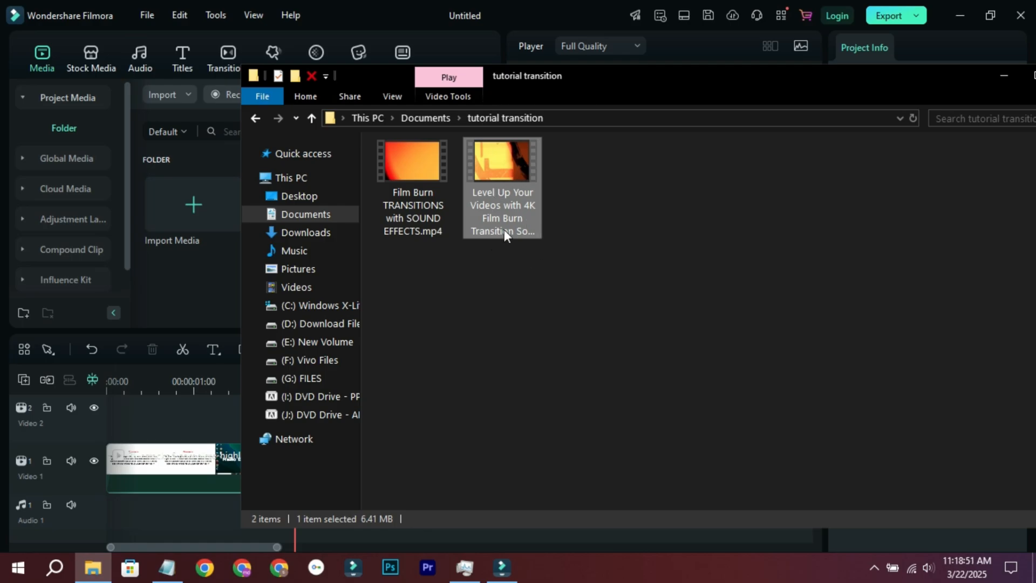
pyautogui.click(874, 567)
pyautogui.click(526, 216)
pyautogui.moveTo(494, 200); pyautogui.dragTo(198, 303)
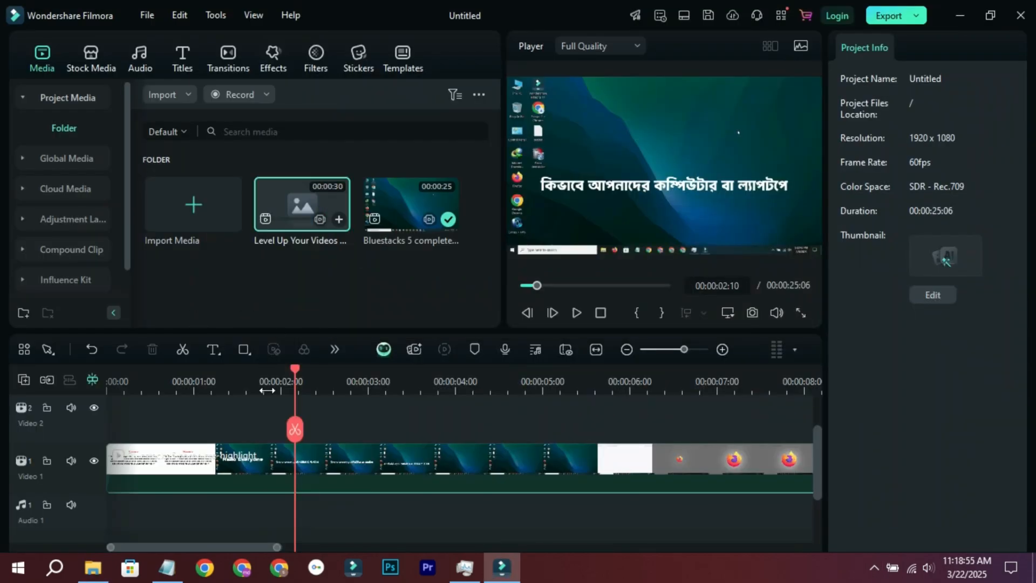
pyautogui.click(167, 567)
pyautogui.moveTo(451, 113); pyautogui.dragTo(572, 112)
pyautogui.click(572, 113)
pyautogui.click(706, 51)
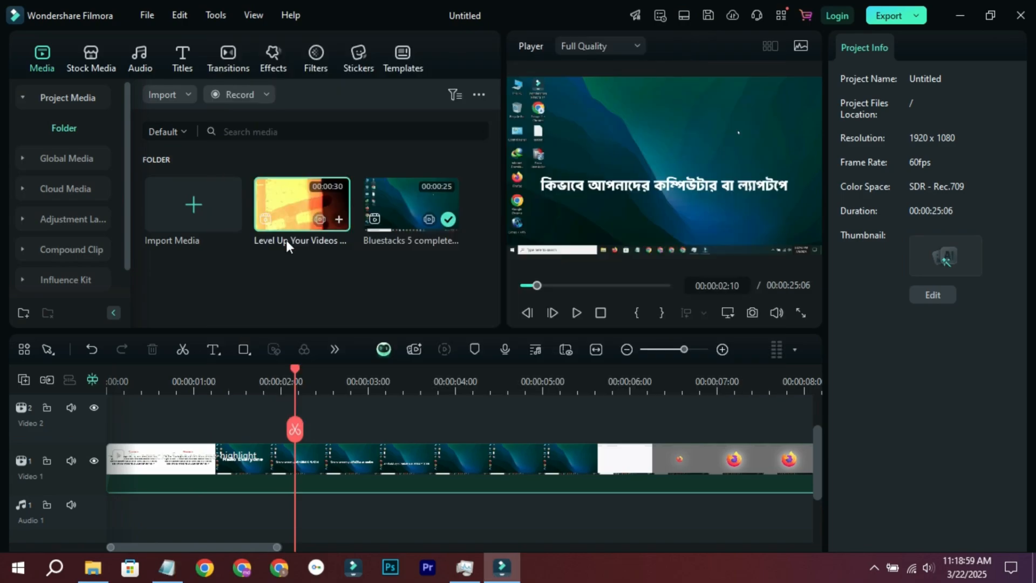
# - Place the Level Up Your Videos clip on Video 2 starting at 00:00:02:24 and cut off everything after 00:00:03:24
pyautogui.moveTo(286, 240); pyautogui.dragTo(329, 421)
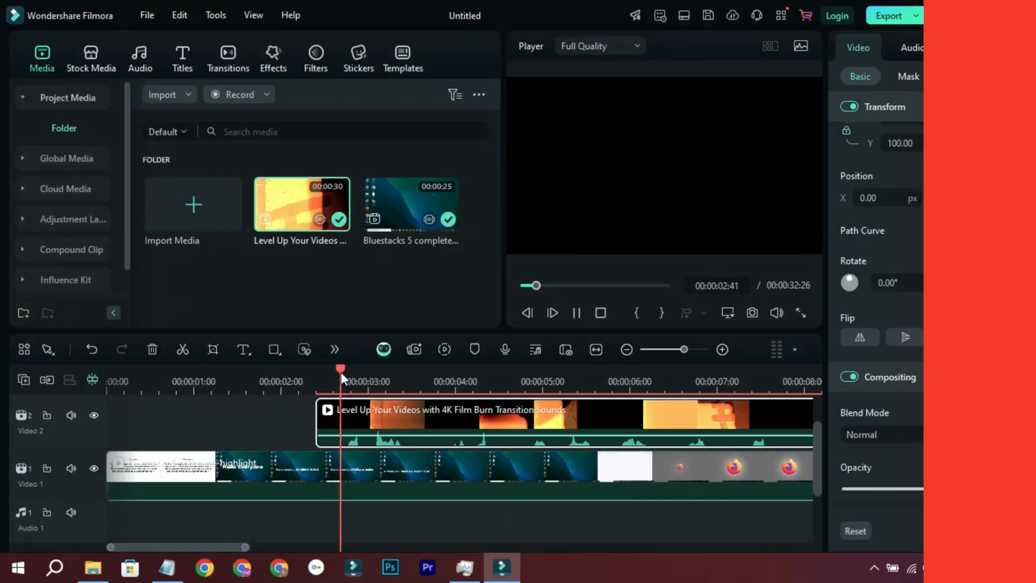
pyautogui.moveTo(341, 371); pyautogui.dragTo(403, 376)
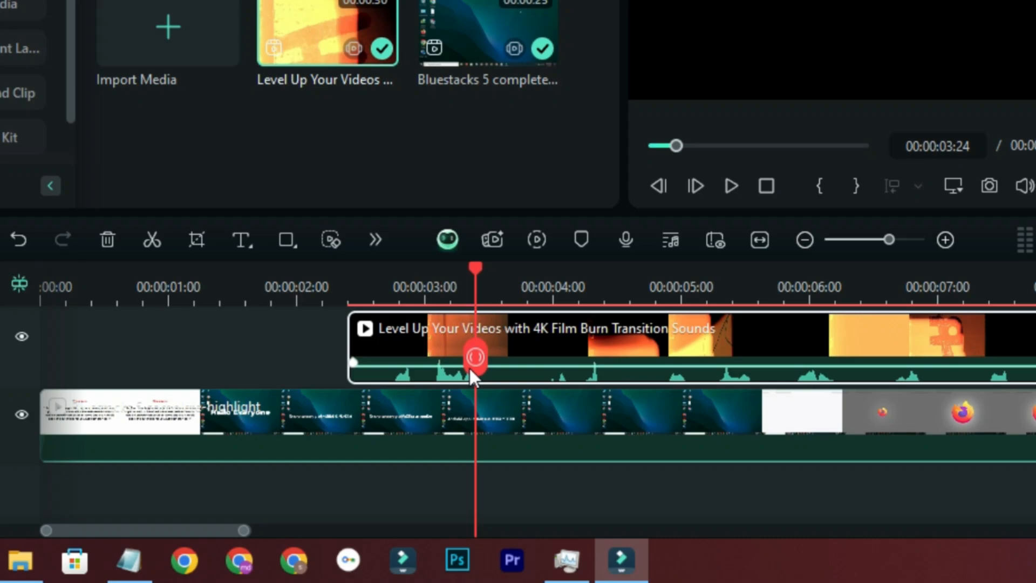
pyautogui.click(475, 357)
pyautogui.click(107, 239)
# - Split the shortened Level Up clip at 00:00:02:45, where the burn begins, and delete the part before the cut
pyautogui.moveTo(366, 279); pyautogui.dragTo(388, 287)
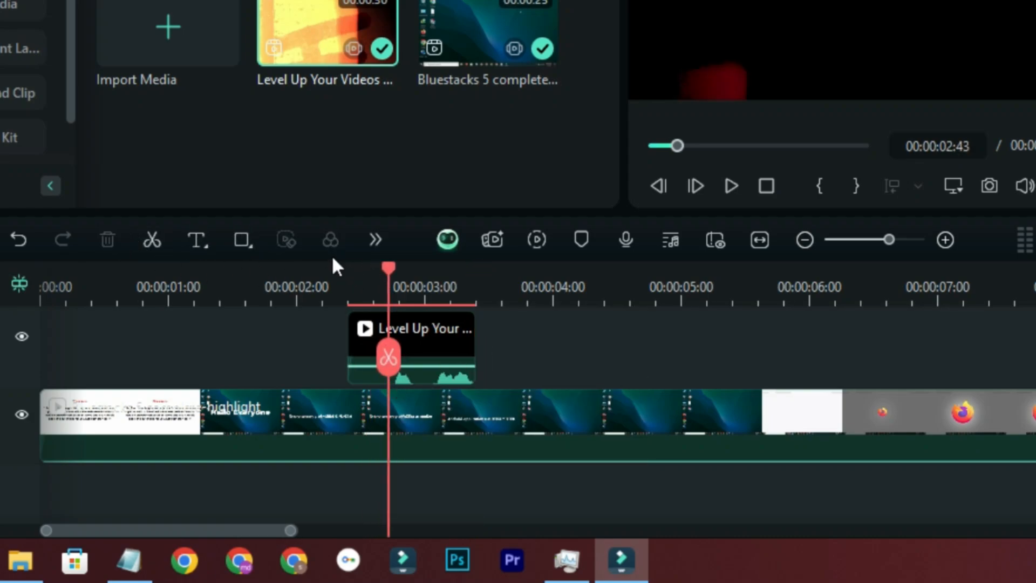
pyautogui.click(337, 269)
pyautogui.scroll(1, 399, 345)
pyautogui.scroll(-1, 339, 271)
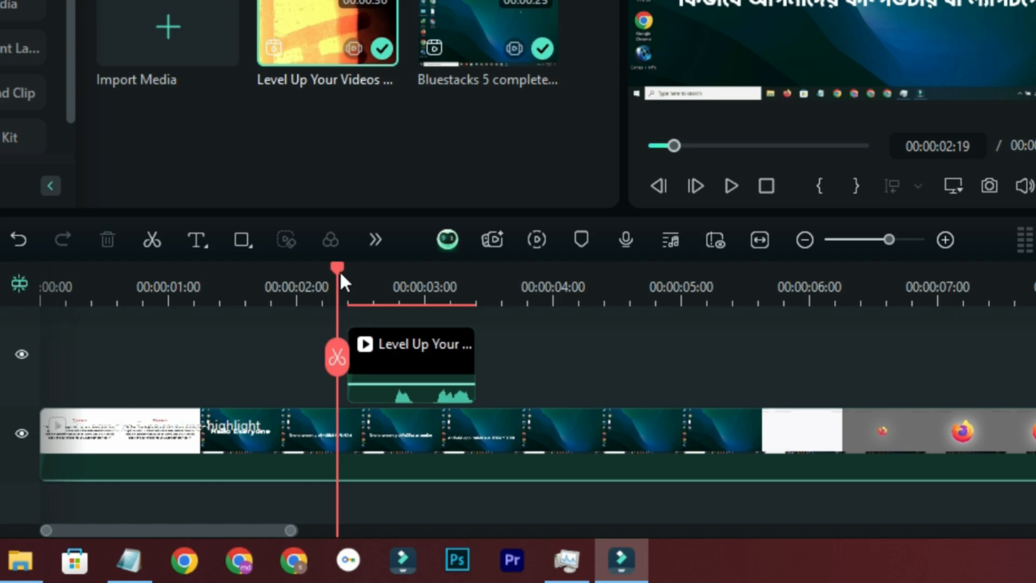
pyautogui.moveTo(339, 270); pyautogui.dragTo(393, 291)
pyautogui.click(393, 356)
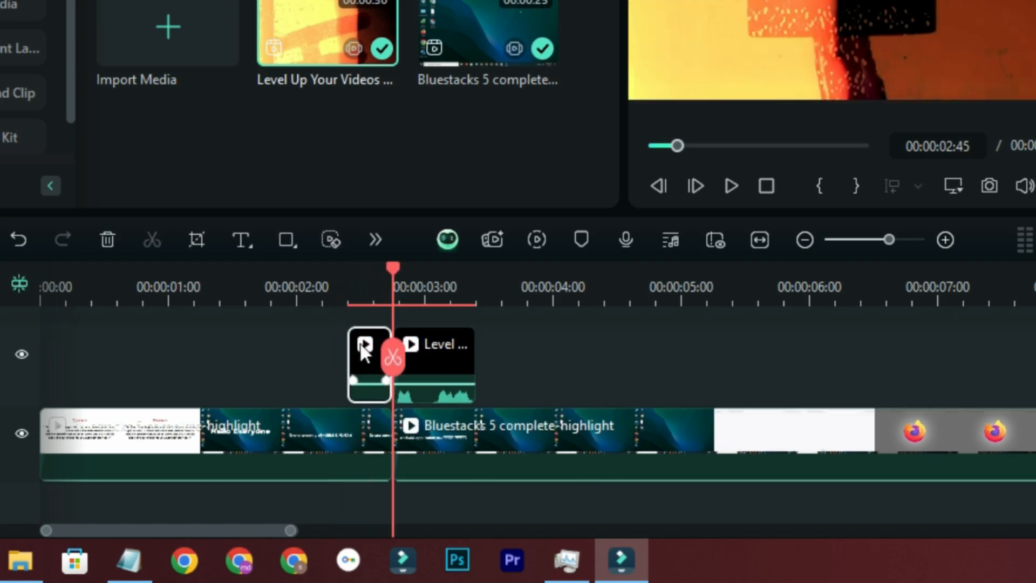
pyautogui.press('Delete')
pyautogui.click(311, 286)
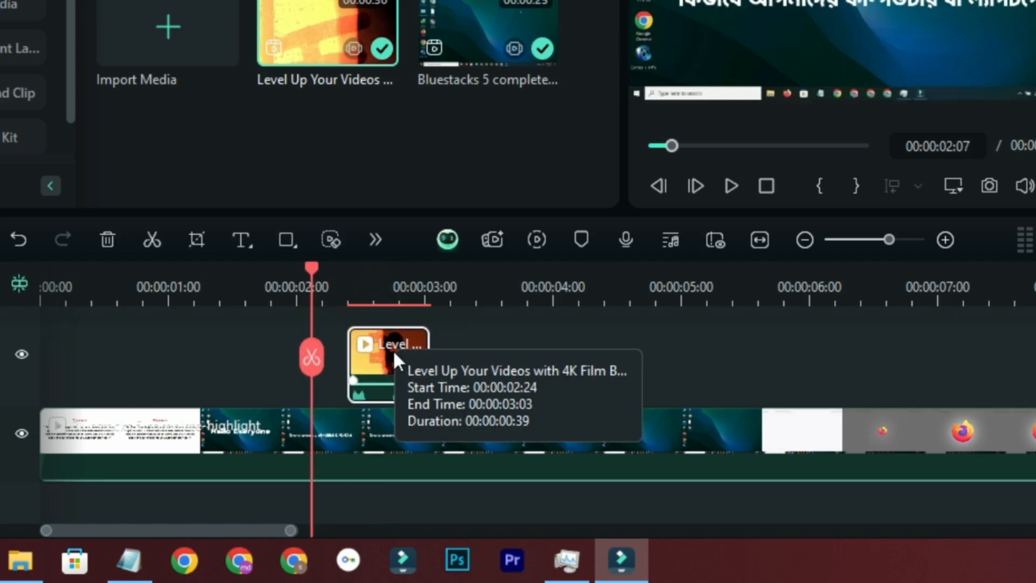
# - Move the trimmed Level Up piece on Video 2 to start at about 00:00:03:48 and place the playhead over it
pyautogui.moveTo(394, 359); pyautogui.dragTo(564, 358)
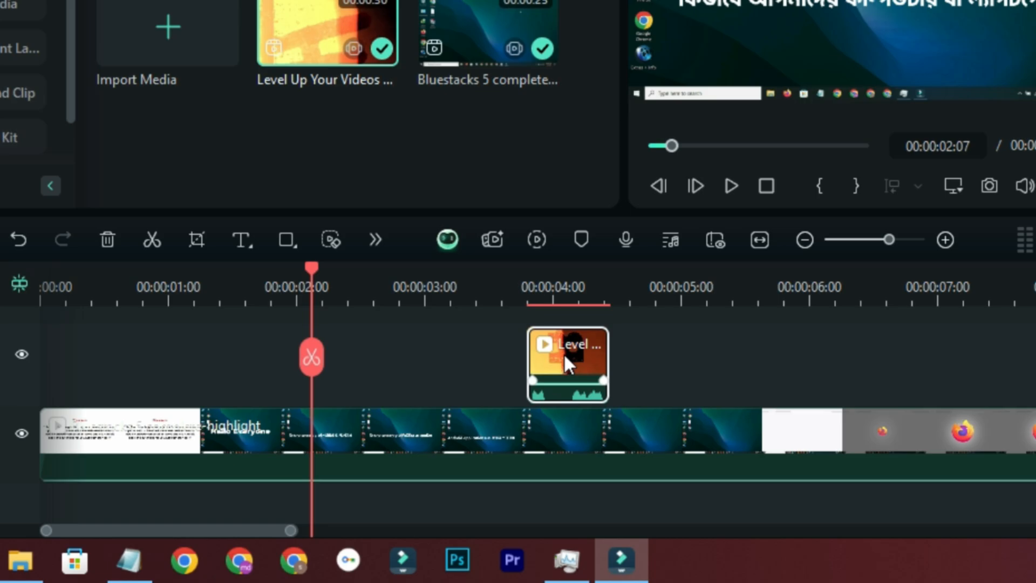
pyautogui.click(549, 289)
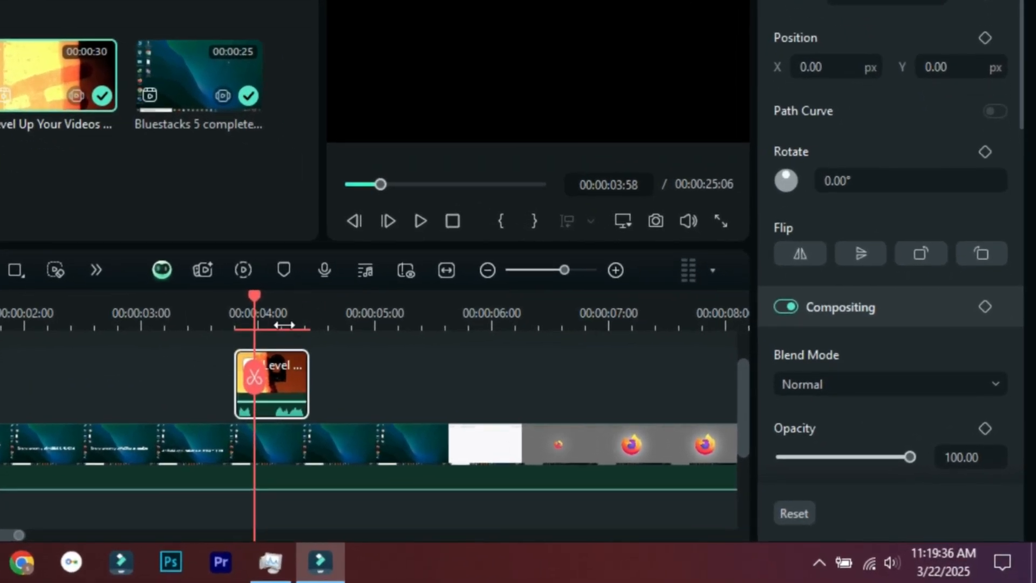
# - Set the trimmed Level Up piece's blend mode to Screen and play the transition from 00:00:03:22
pyautogui.click(296, 341)
pyautogui.click(905, 407)
pyautogui.click(900, 348)
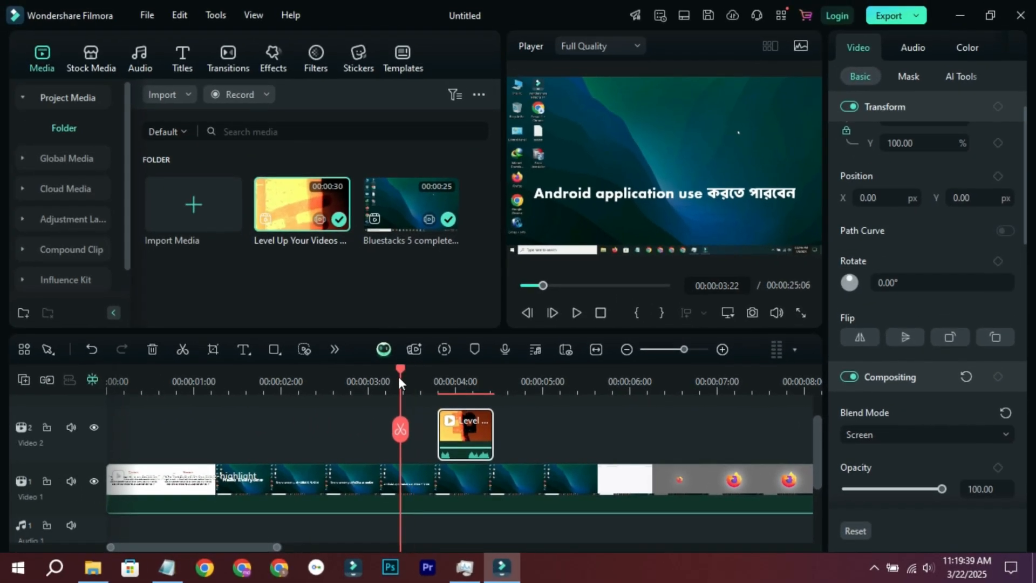
pyautogui.press('space')
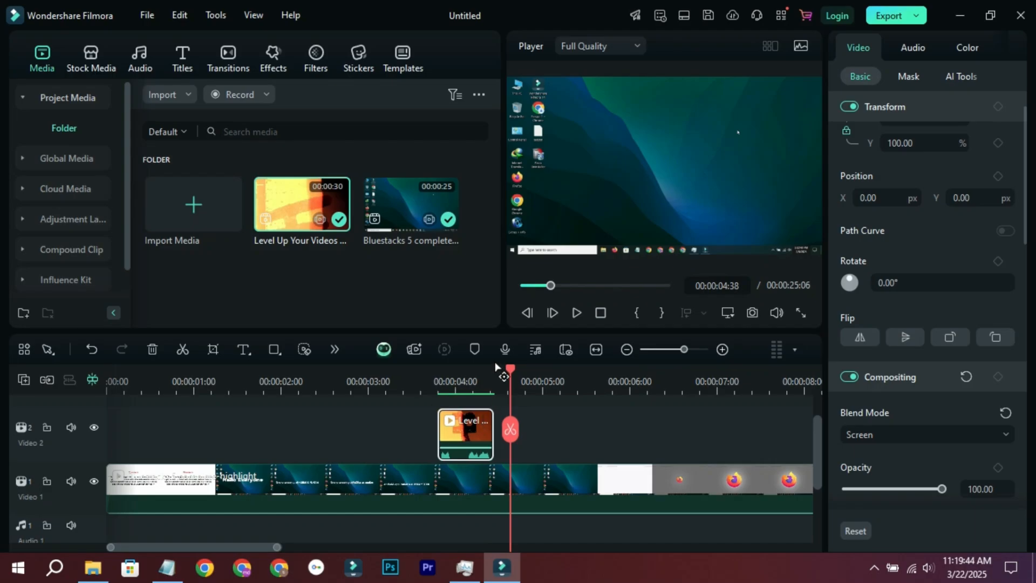
# - Replace the short Level Up piece with the full Level Up Your Videos clip on Video 2, keeping the project settings
pyautogui.click(153, 349)
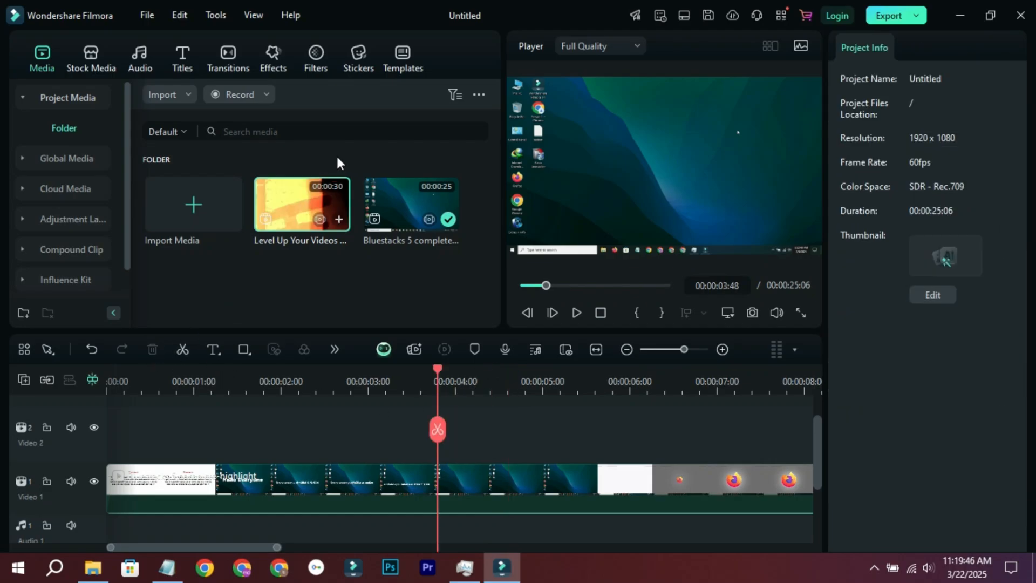
pyautogui.moveTo(324, 205); pyautogui.dragTo(324, 432)
pyautogui.click(584, 306)
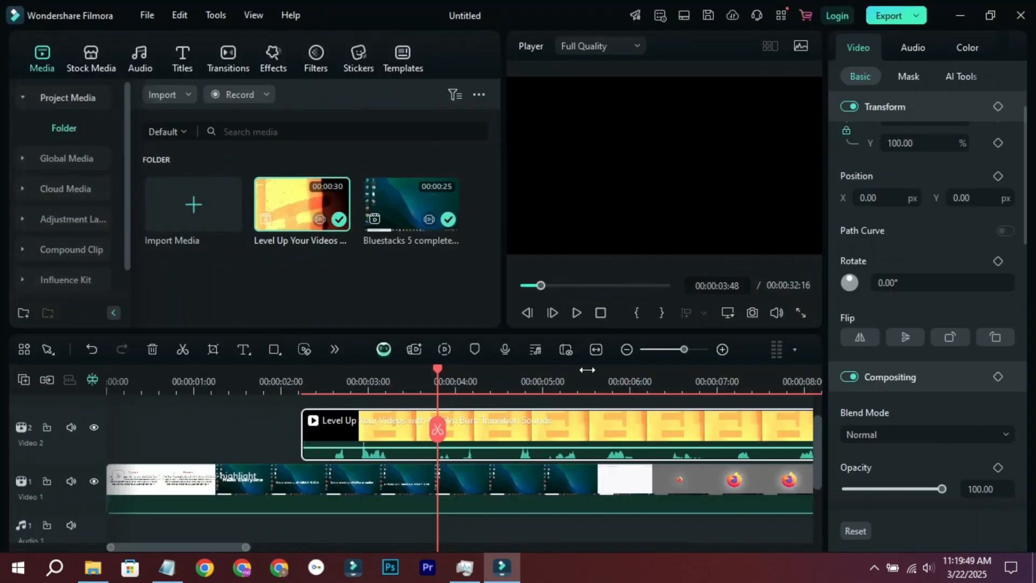
# - Locate another burn burst in the Level Up clip, split the clip at about 00:00:11:41 and delete the remainder after it
pyautogui.click(607, 380)
pyautogui.moveTo(611, 372); pyautogui.dragTo(827, 383)
pyautogui.click(644, 400)
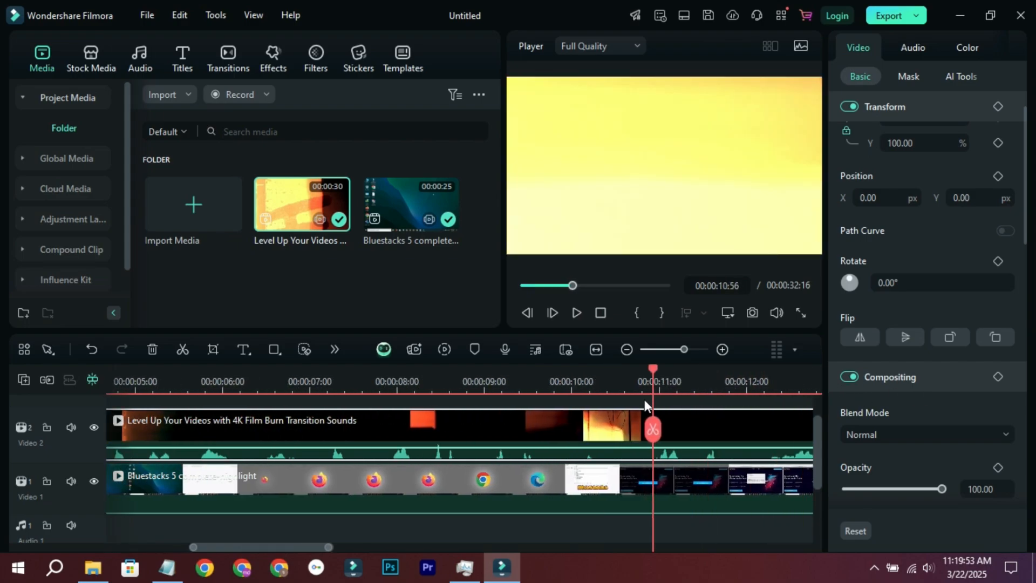
pyautogui.press('space')
pyautogui.press('space')
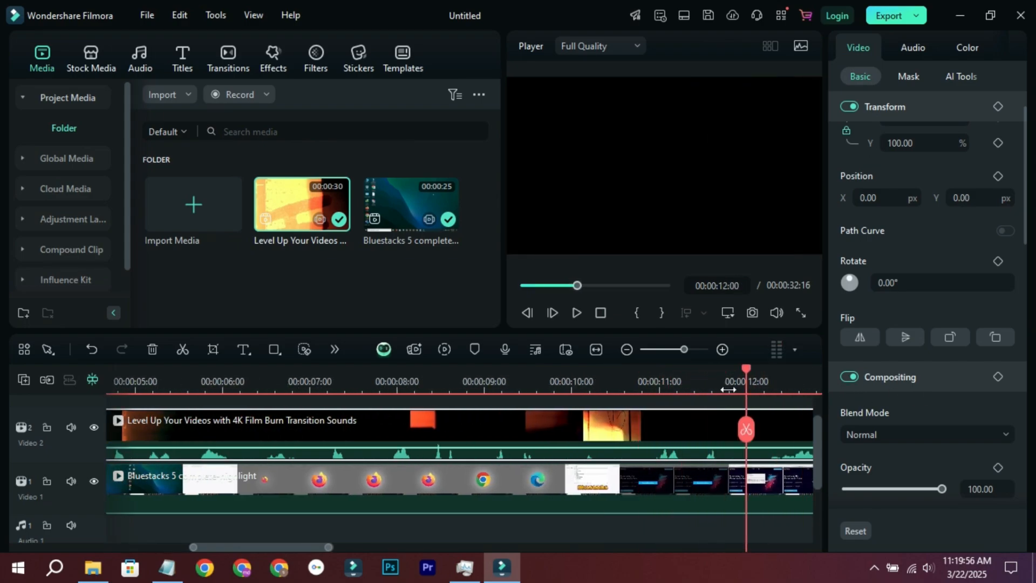
pyautogui.moveTo(752, 374); pyautogui.dragTo(718, 368)
pyautogui.click(719, 429)
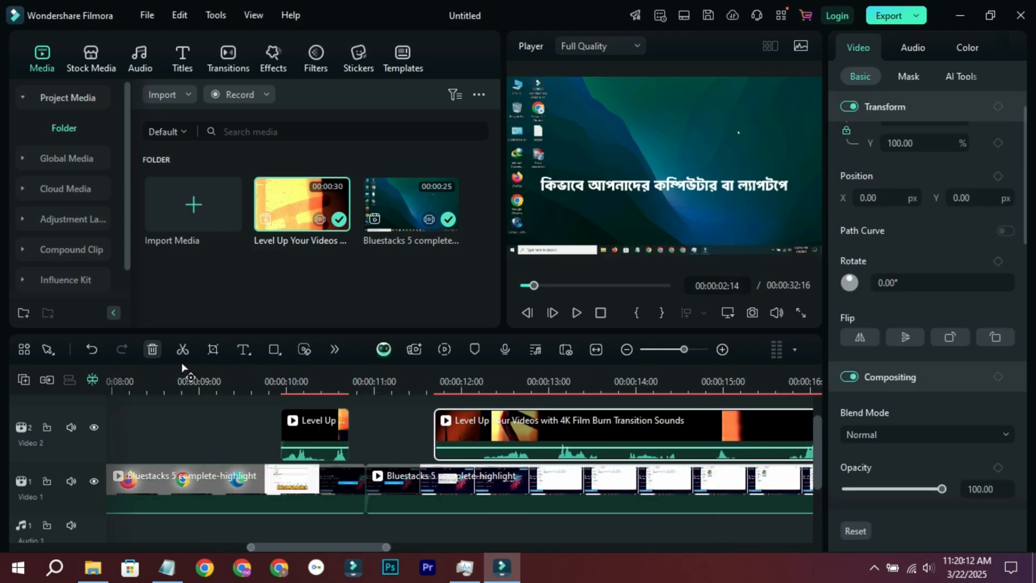
pyautogui.press('Delete')
# - Set the short Level Up piece near 00:00:10:00 to Screen blend mode and play across it to check the transition
pyautogui.moveTo(182, 381); pyautogui.dragTo(359, 381)
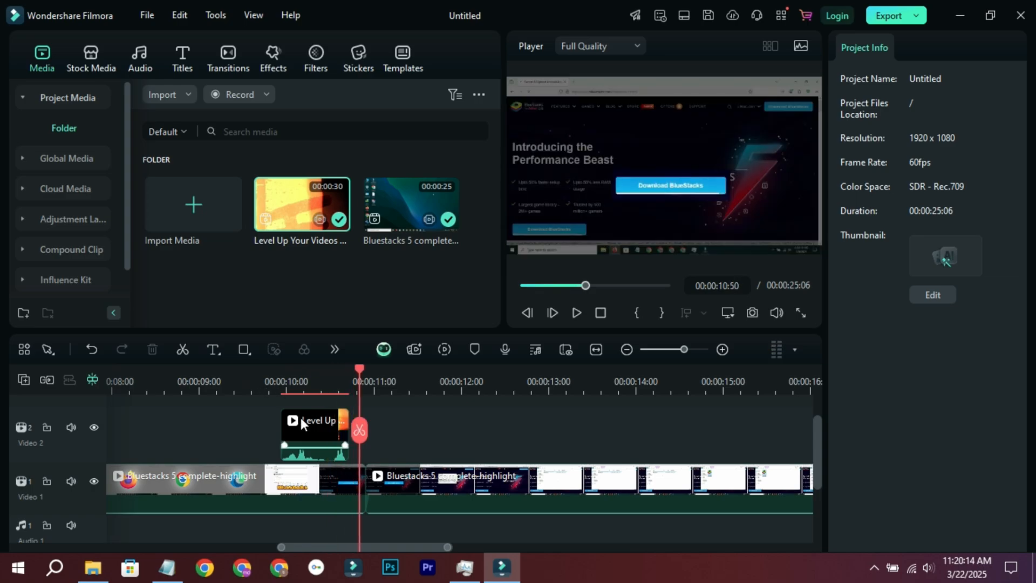
pyautogui.click(301, 422)
pyautogui.click(891, 434)
pyautogui.scroll(-3, 888, 404)
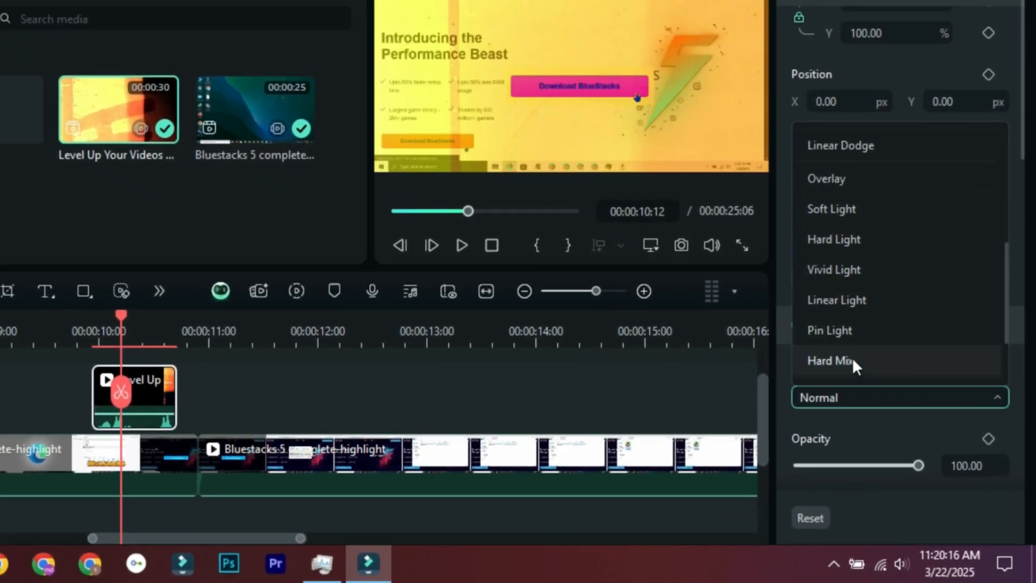
pyautogui.scroll(3, 841, 310)
pyautogui.click(843, 330)
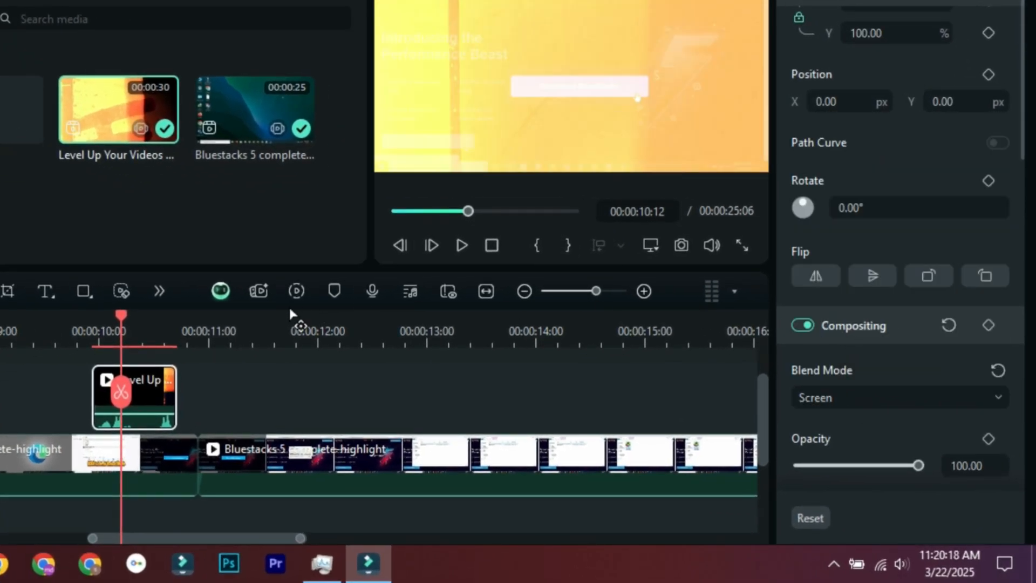
pyautogui.press('space')
pyautogui.press('space')
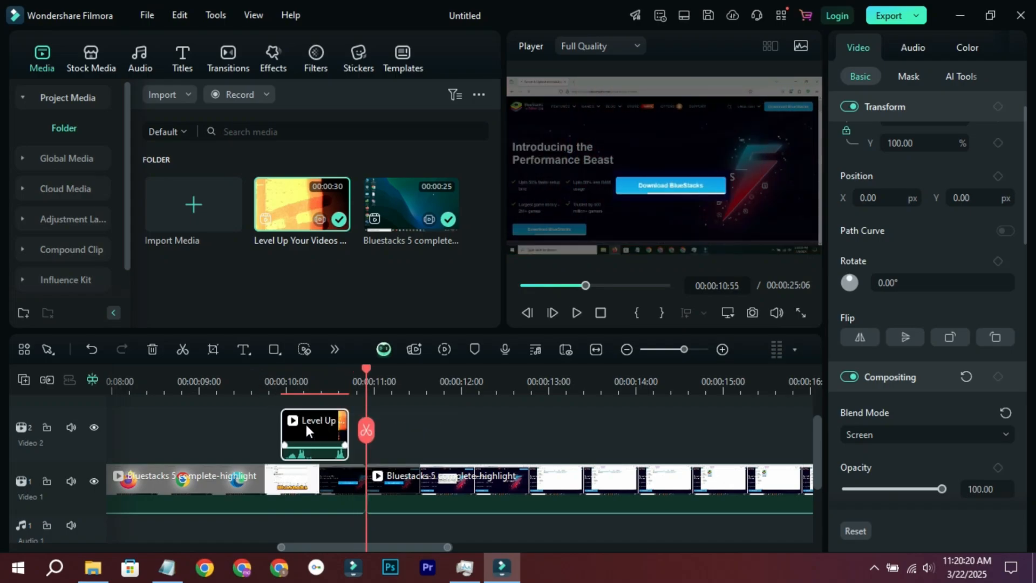
# - Delete the short Level Up piece from Video 2 and place the playhead at 00:00:02:44 near the timeline's start
pyautogui.press('Up')
pyautogui.click(266, 419)
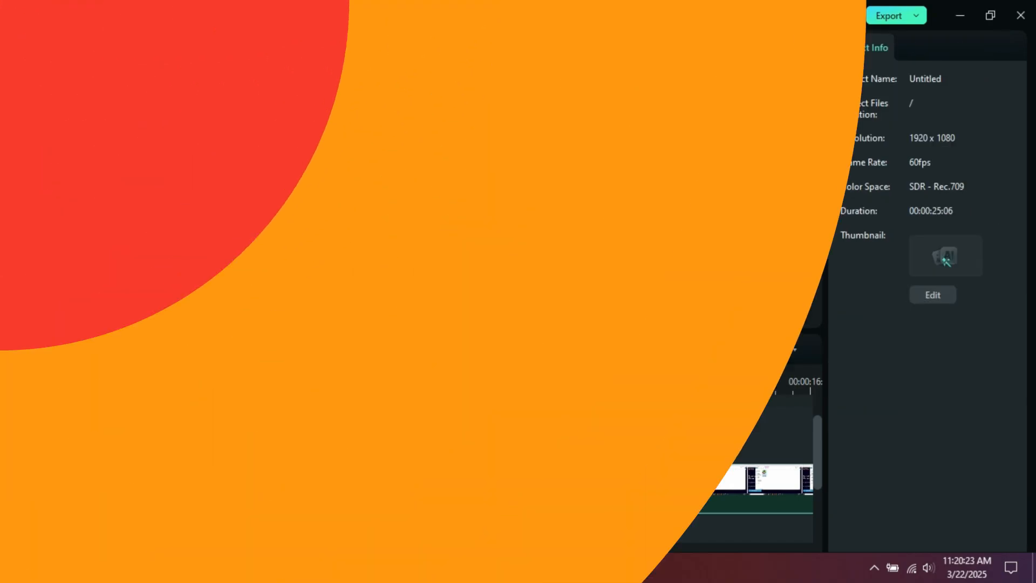
pyautogui.moveTo(364, 547); pyautogui.dragTo(190, 540)
pyautogui.click(344, 360)
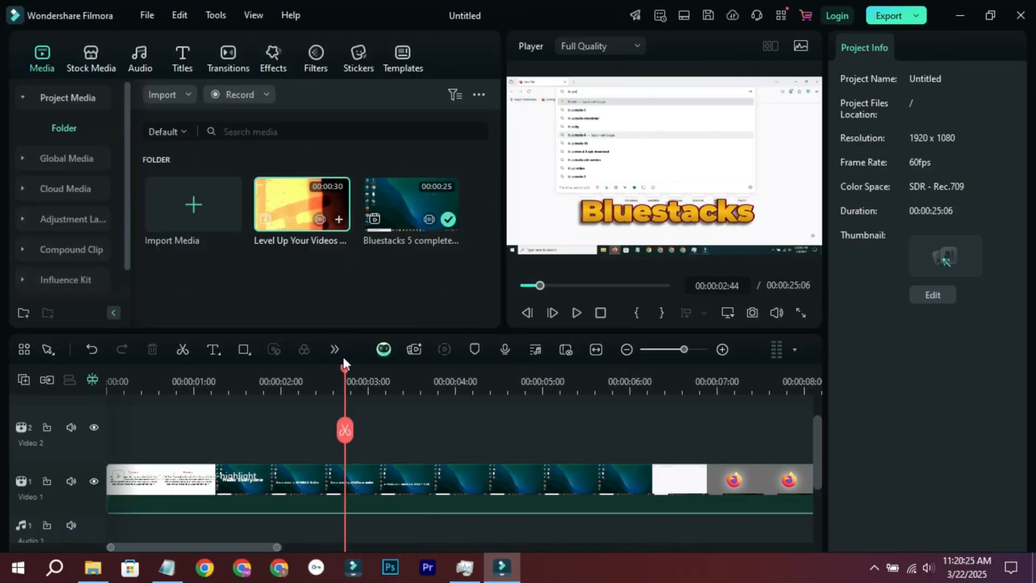